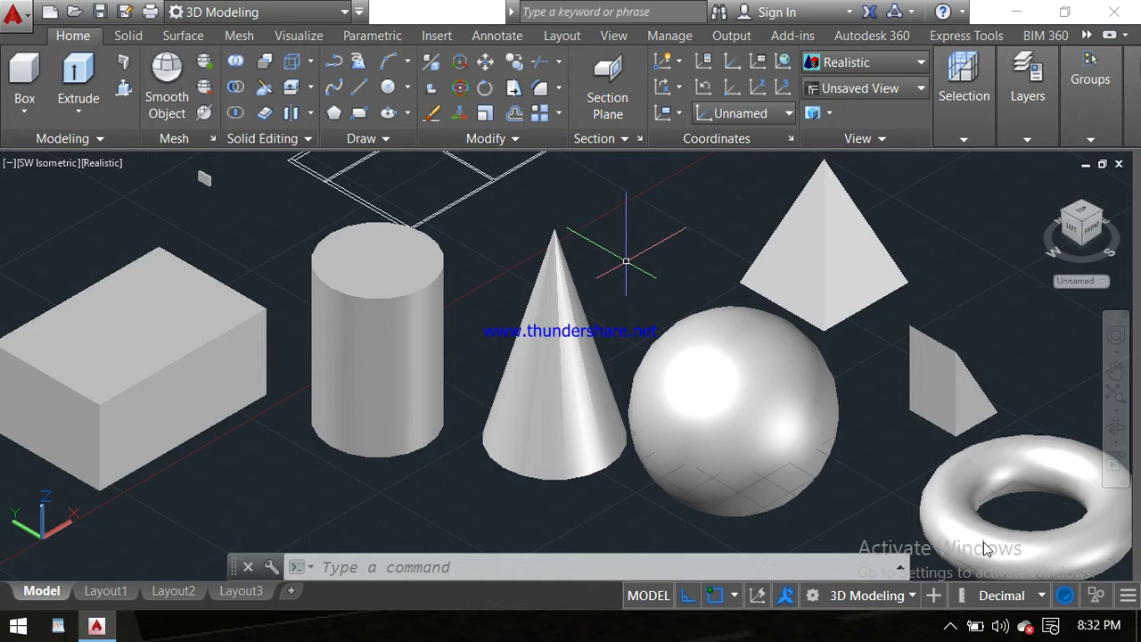
- Pan the viewport so the seven sample solids shift slightly up and to the left
mouse_move(547, 280)
middle_mouse_down()
mouse_move(500, 288)
mouse_move(500, 299)
middle_mouse_up()
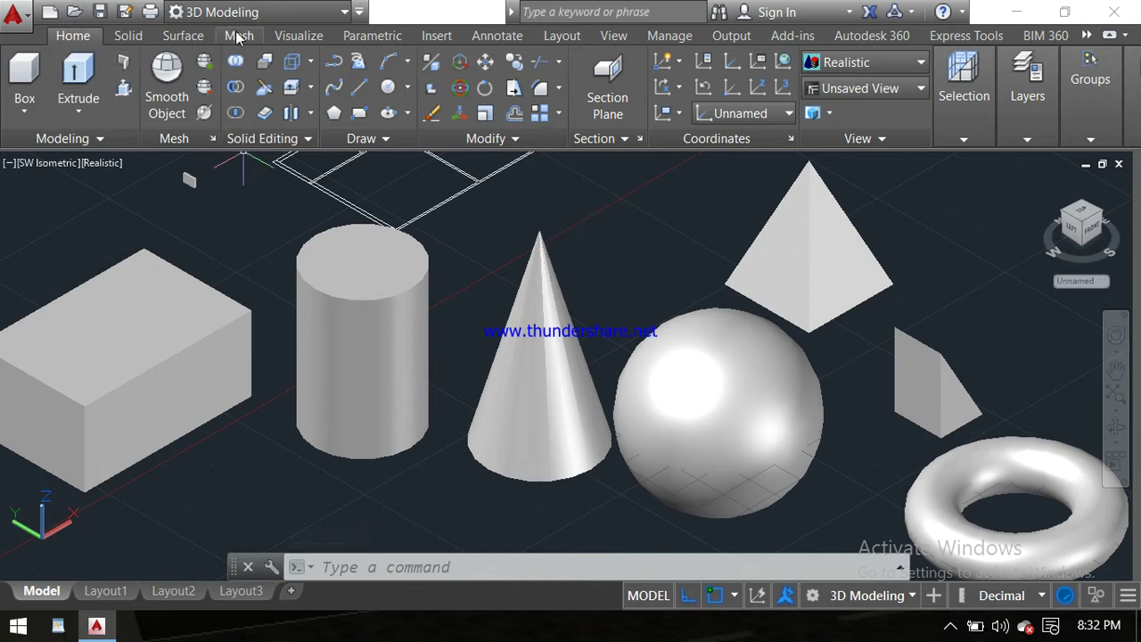
- Open the Modeling panel's Box primitives flyout listing box, cylinder, cone, sphere, pyramid, wedge and torus
left_click(28, 102)
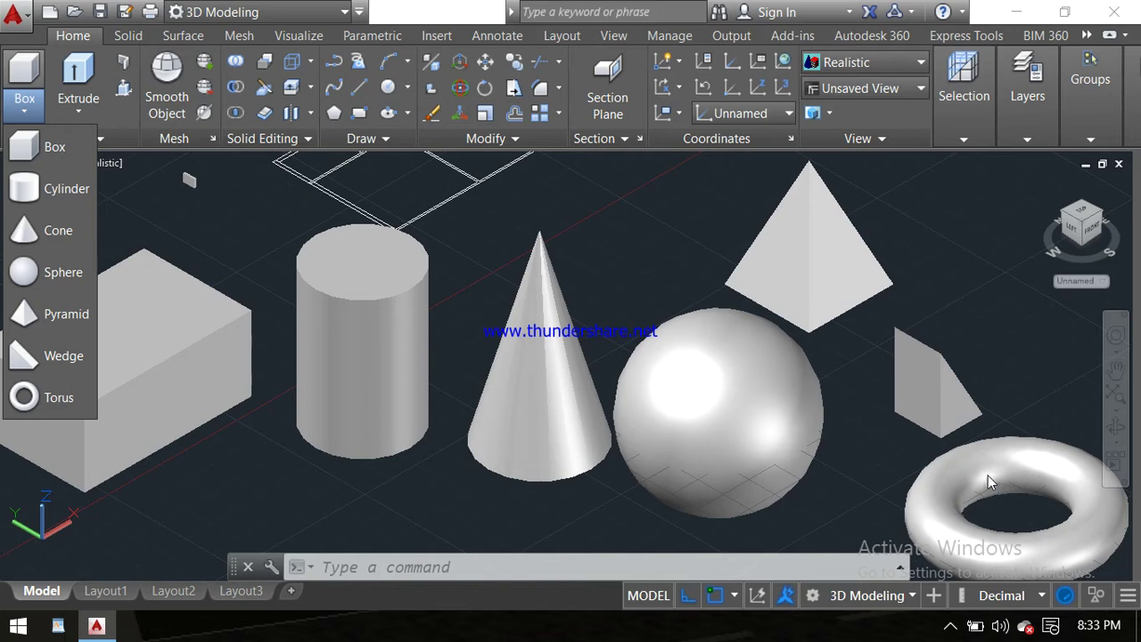
- Dismiss the Box primitives flyout by clicking empty model space
left_click(649, 246)
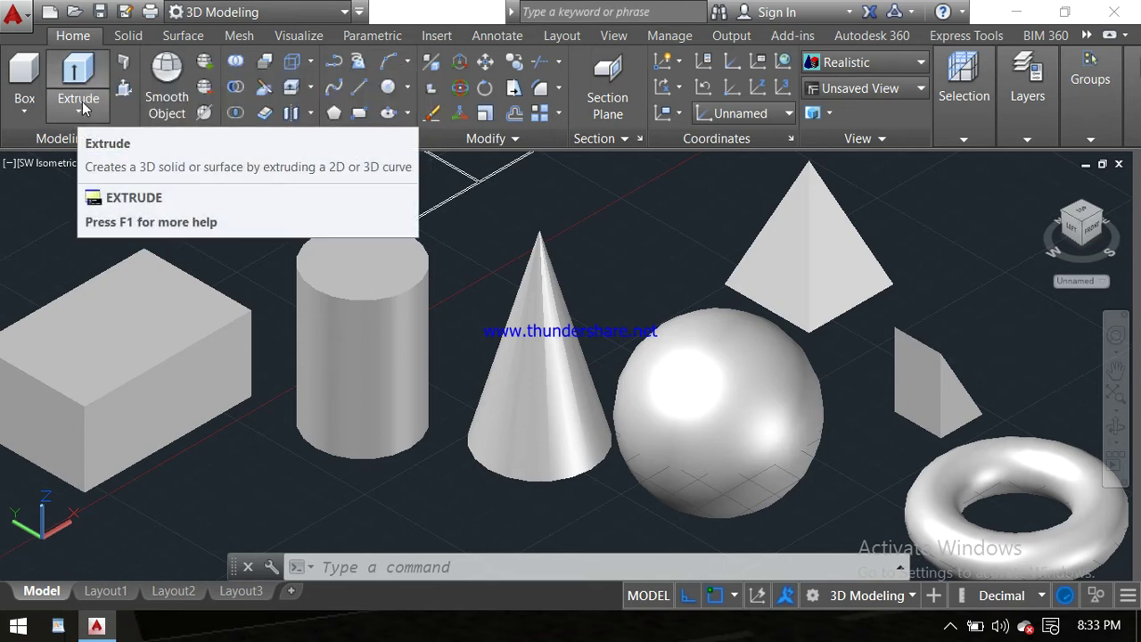
mouse_move(78, 85)
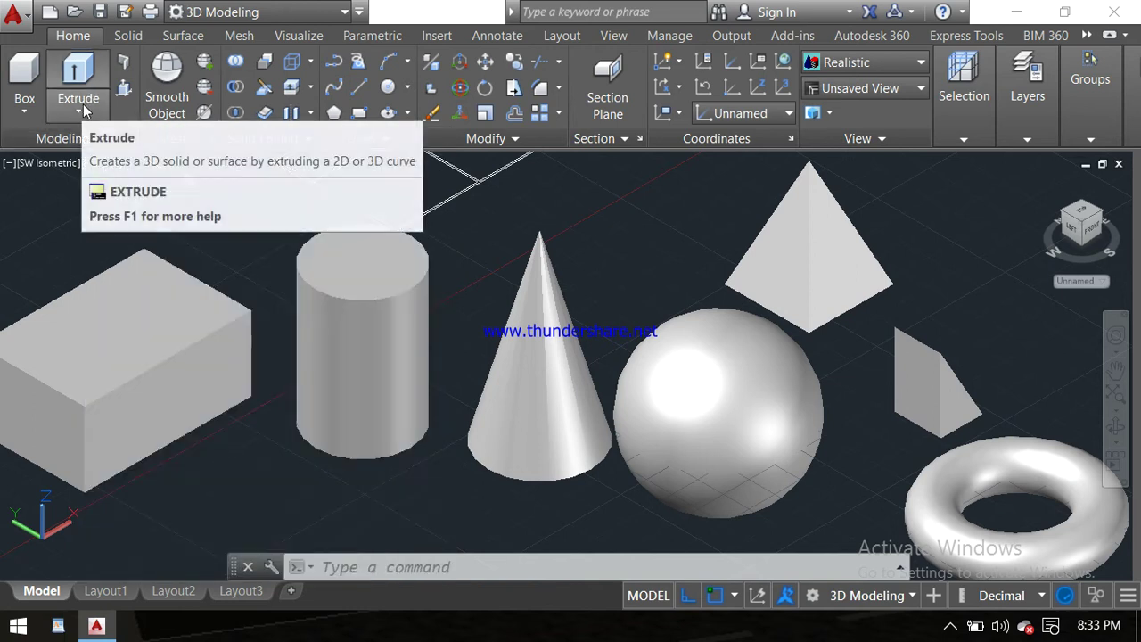
left_click(81, 109)
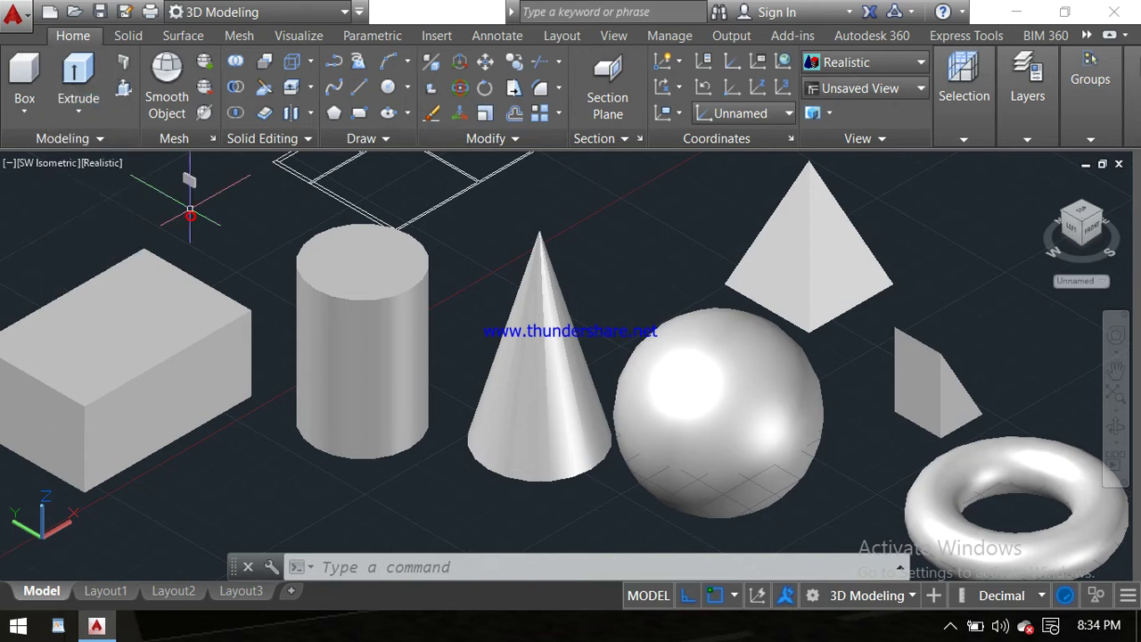
left_click(177, 197)
left_click(148, 153)
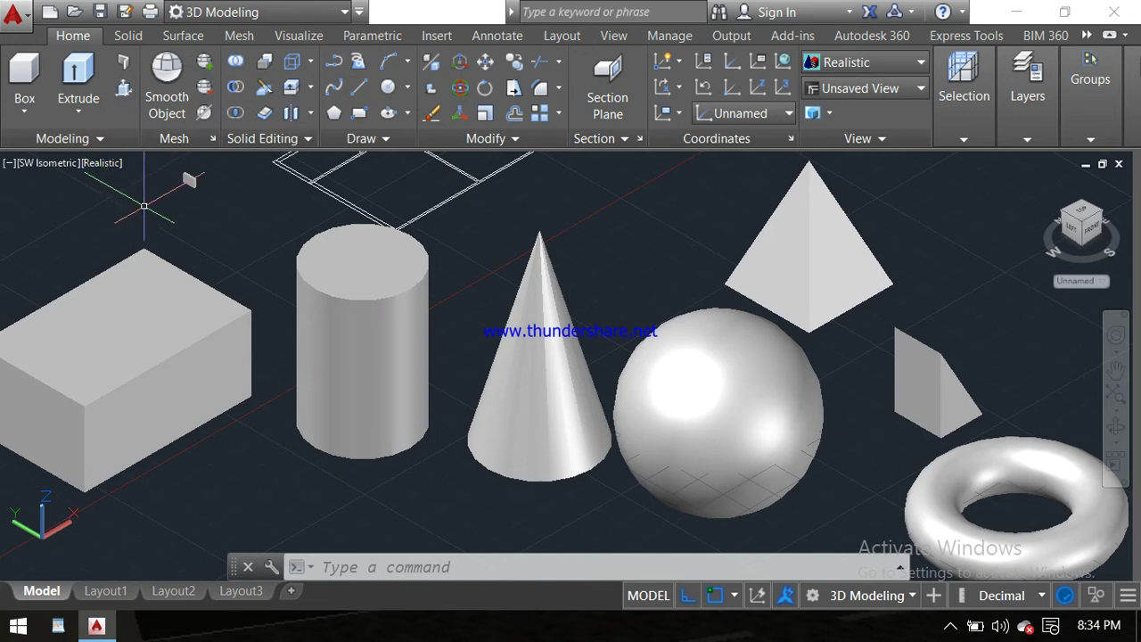
left_click(127, 99)
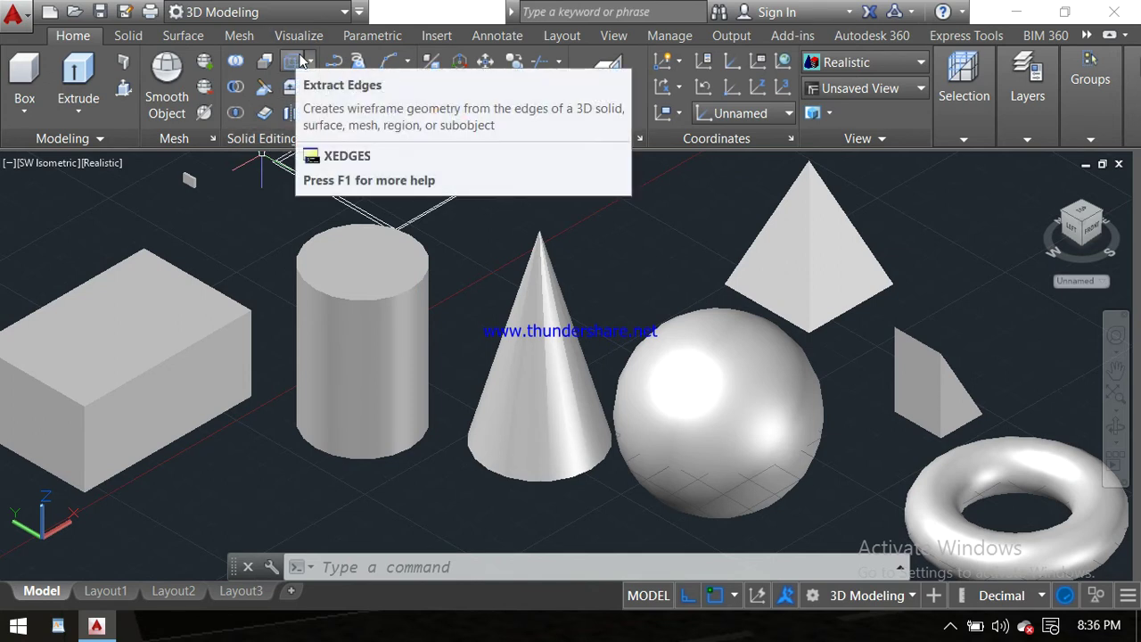
mouse_move(292, 61)
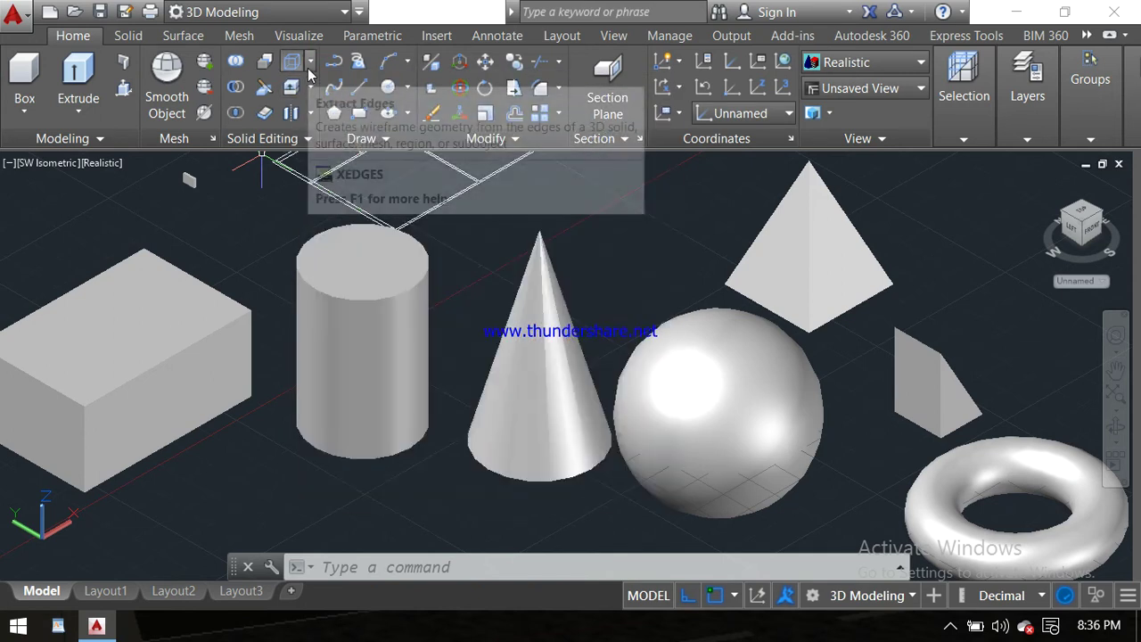
- Glance at the face-editing list, then show the Extract, Imprint, Color and Copy Edges list
left_click(309, 90)
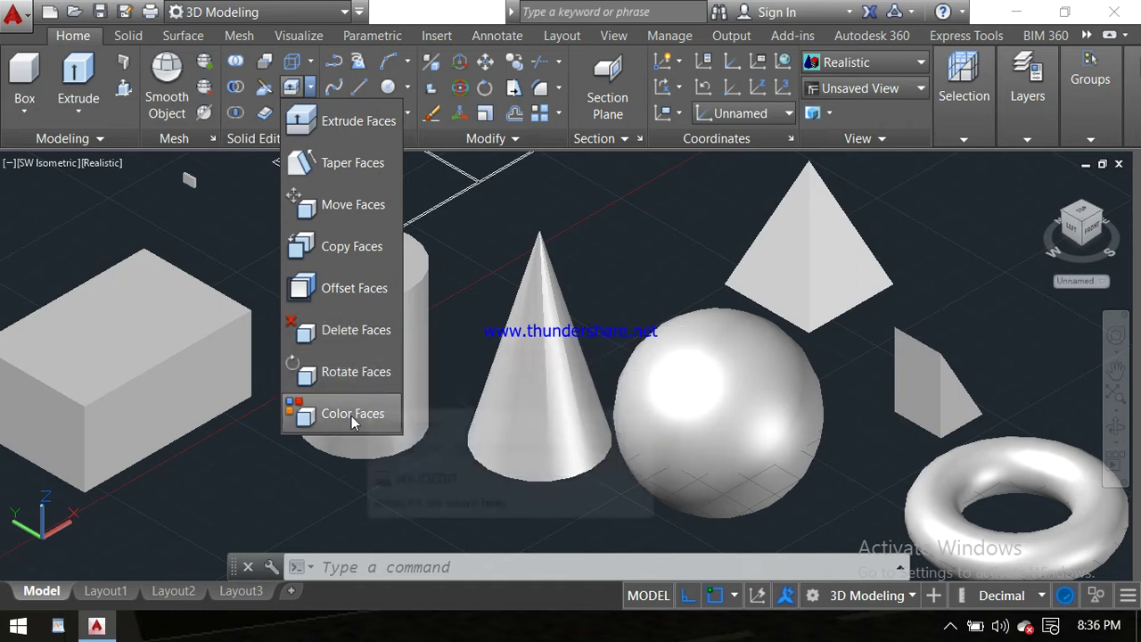
left_click(415, 212)
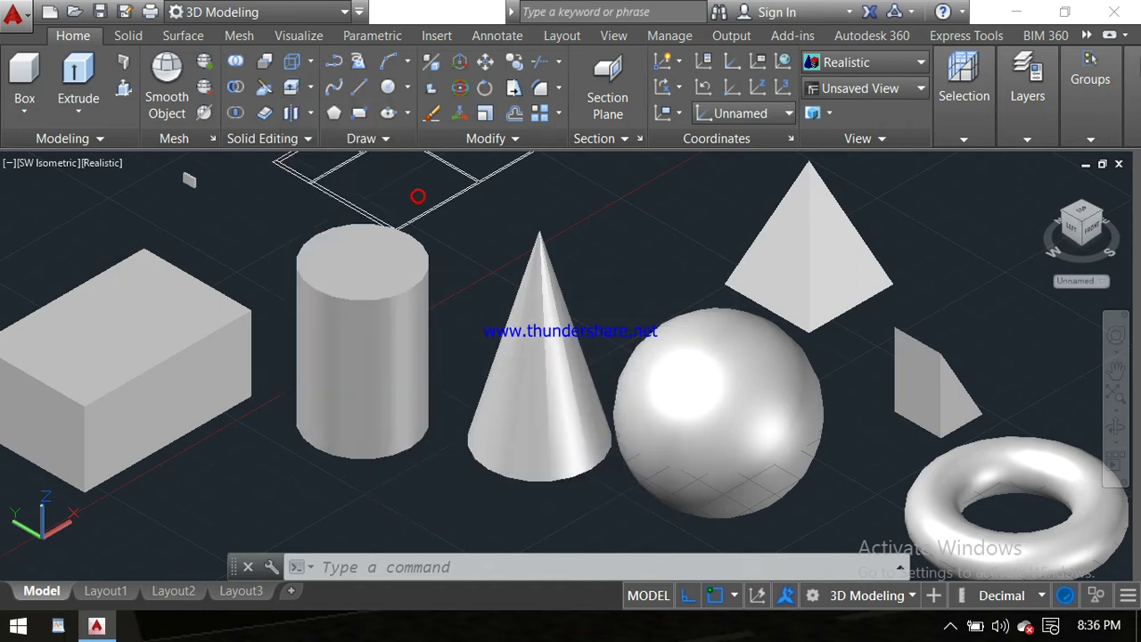
left_click(311, 62)
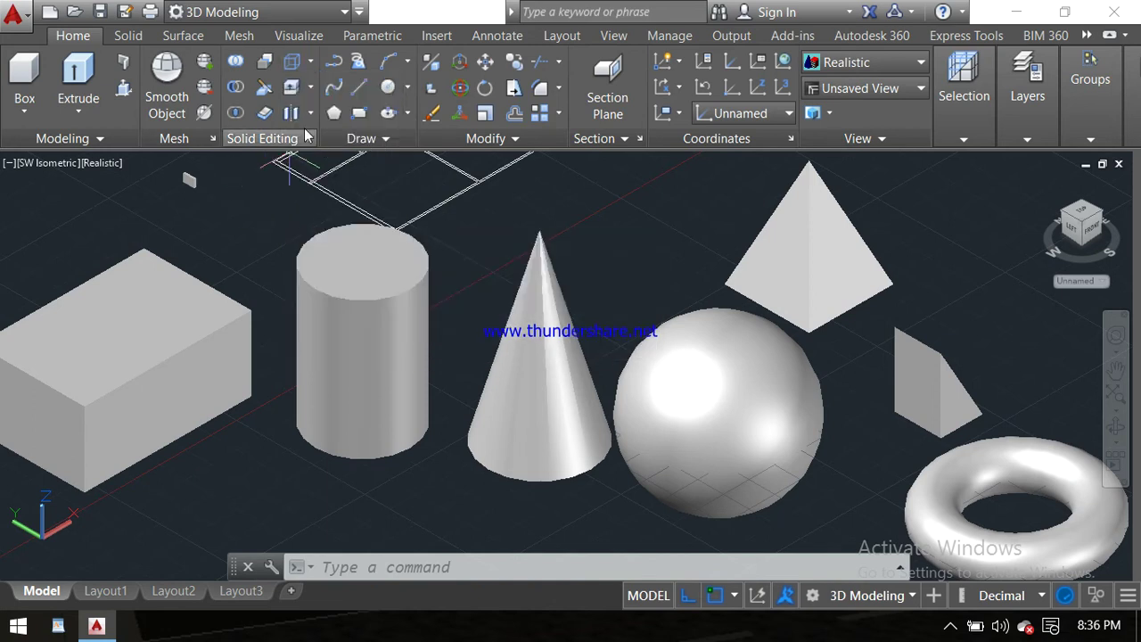
left_click(311, 115)
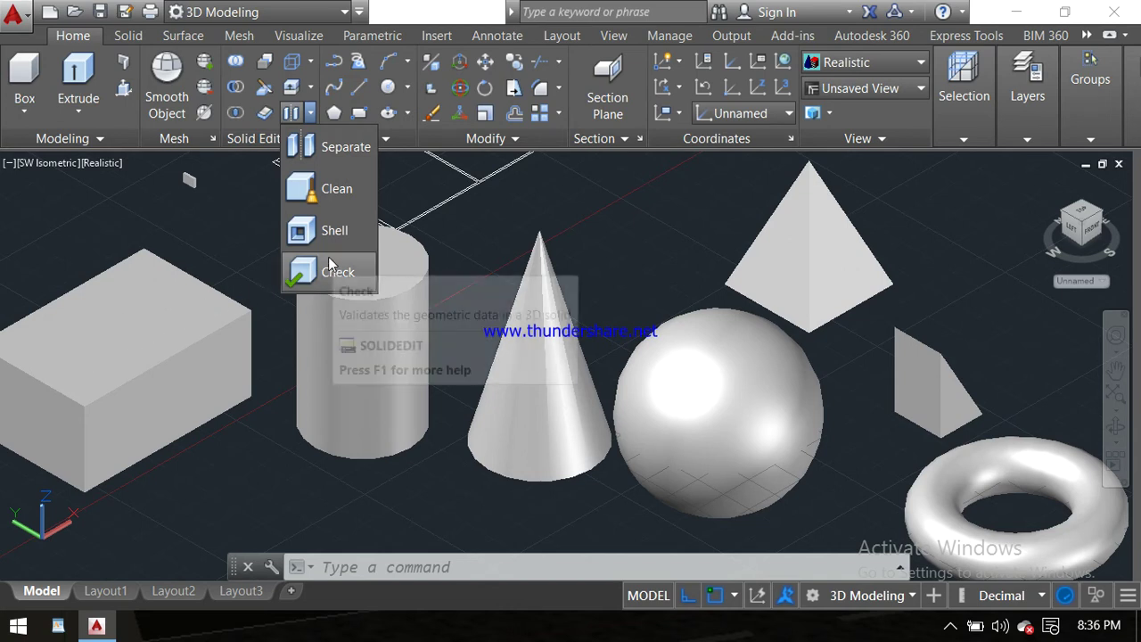
left_click(246, 260)
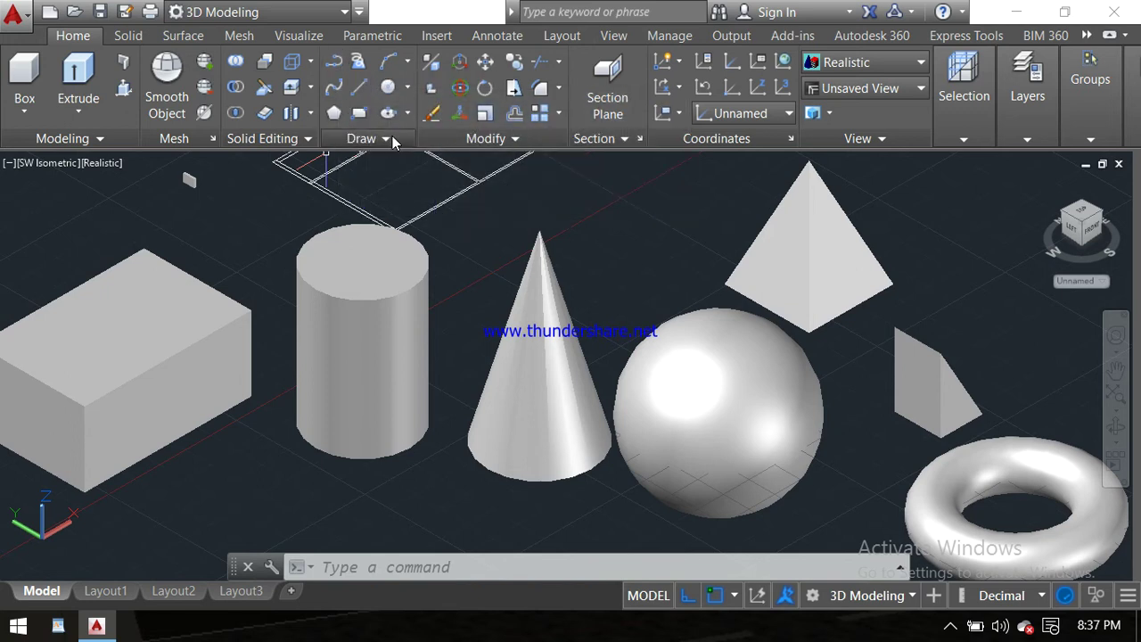
left_click(392, 138)
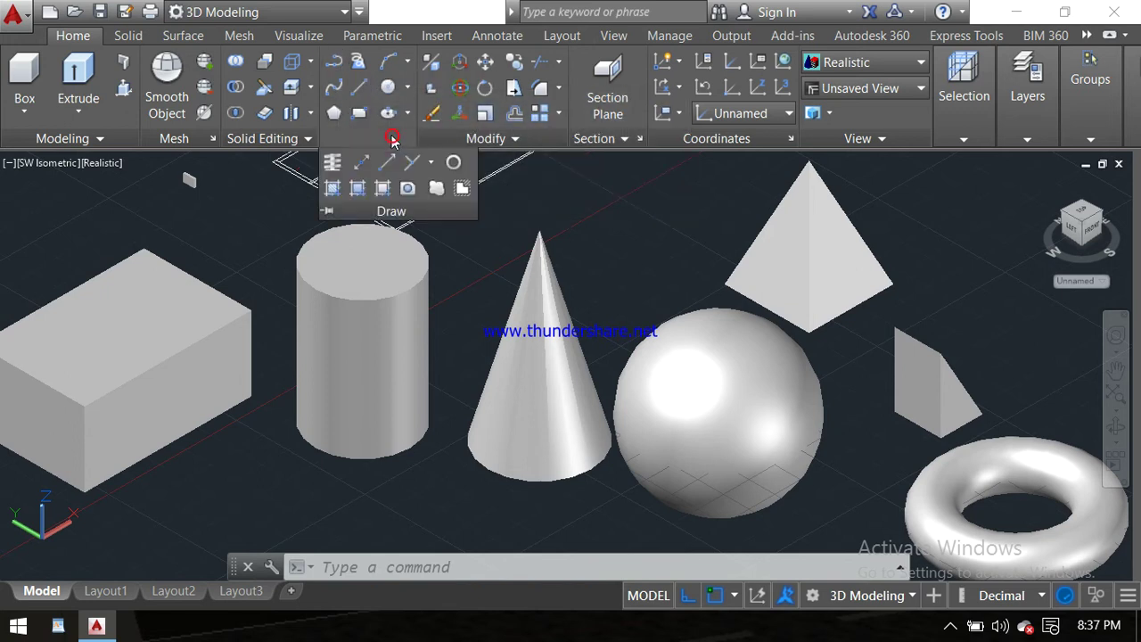
left_click(496, 204)
left_click(496, 217)
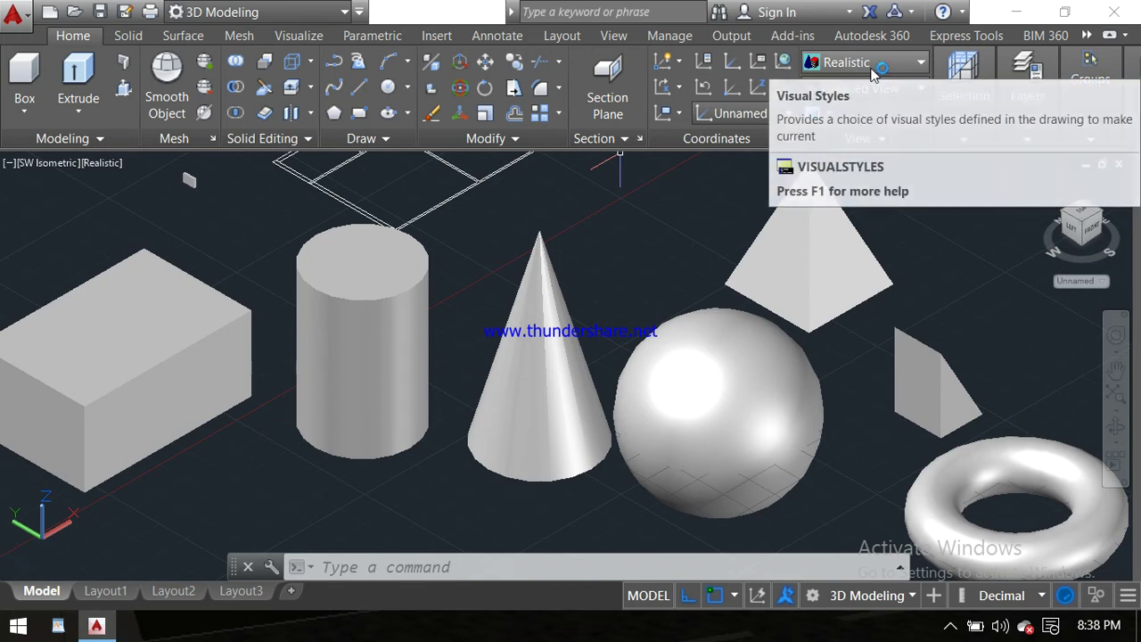
- Switch the solids from the Realistic to the Conceptual visual style
left_click(905, 67)
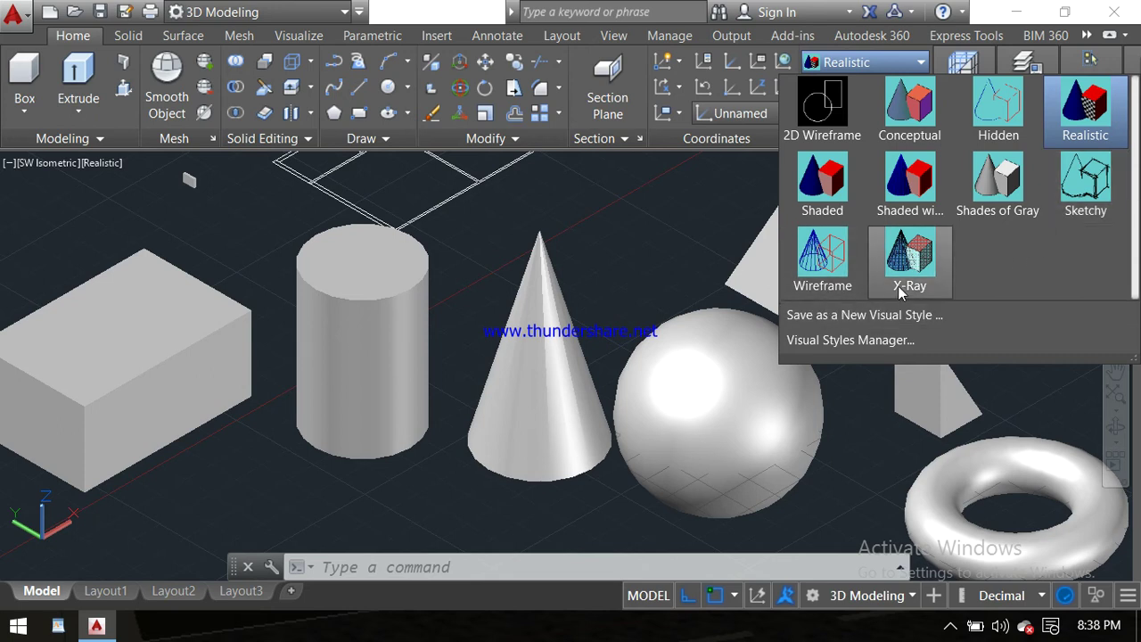
left_click(669, 222)
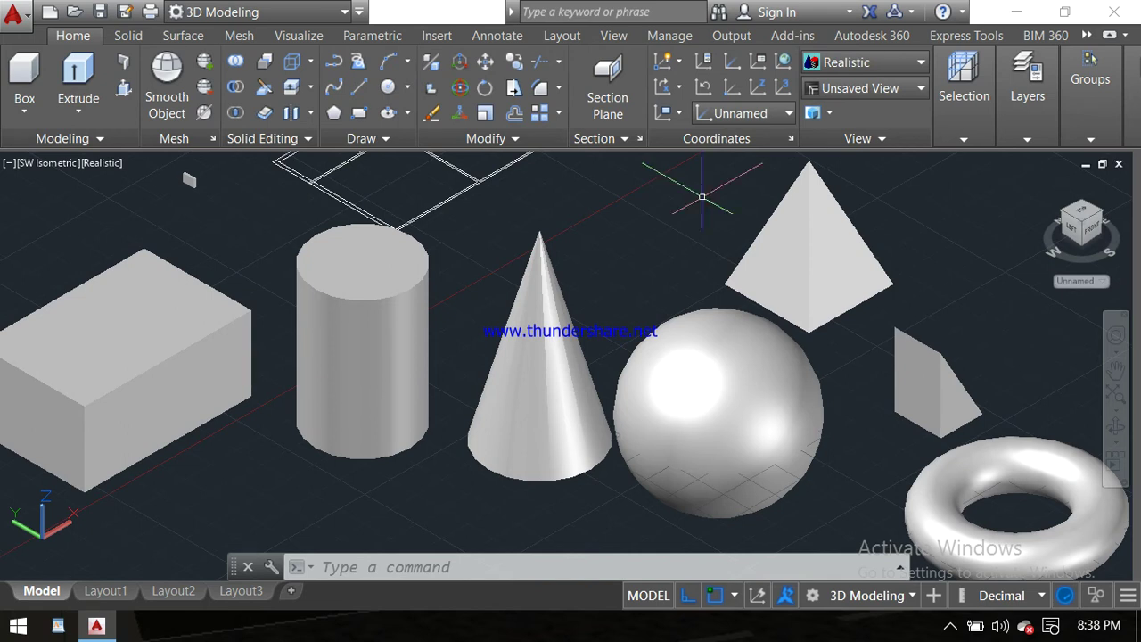
left_click(909, 61)
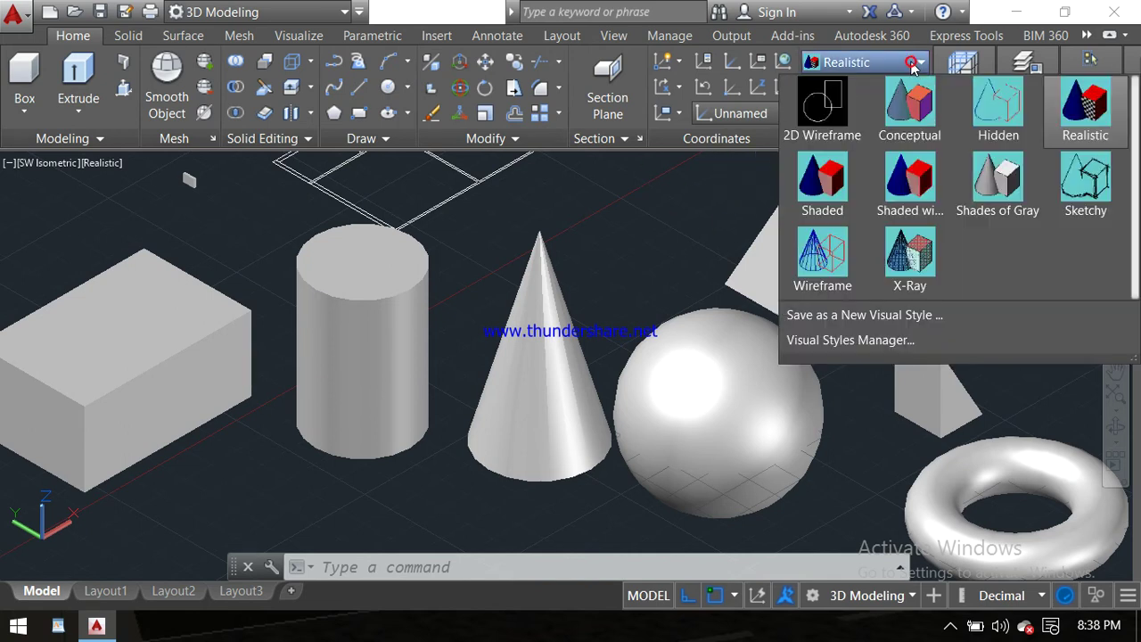
left_click(912, 105)
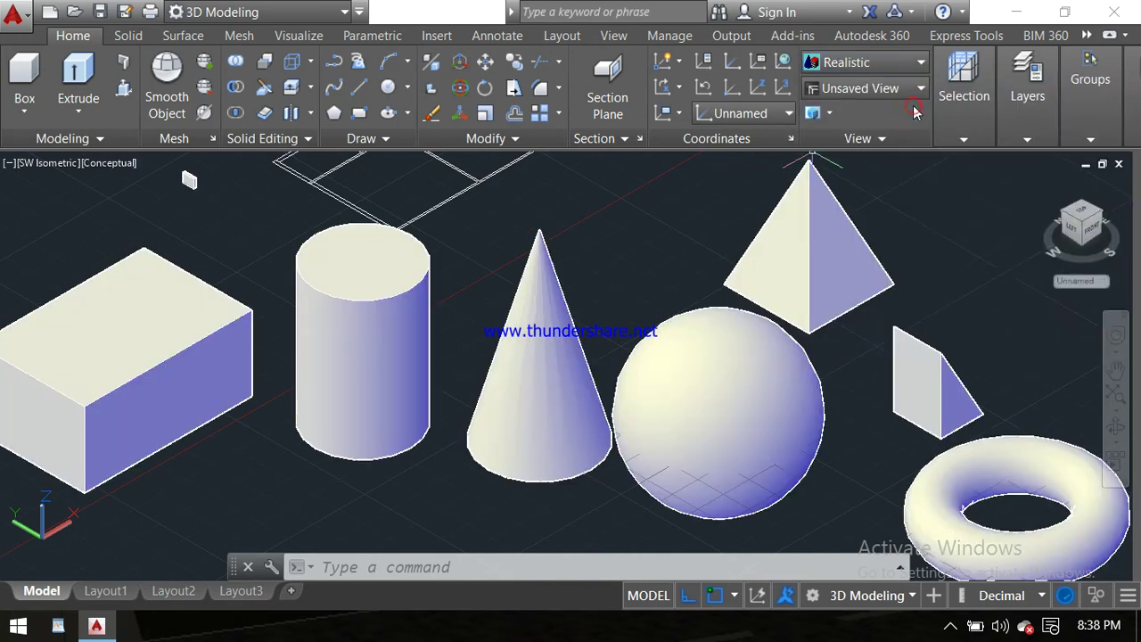
- Switch the solids to the Hidden visual style
left_click(918, 64)
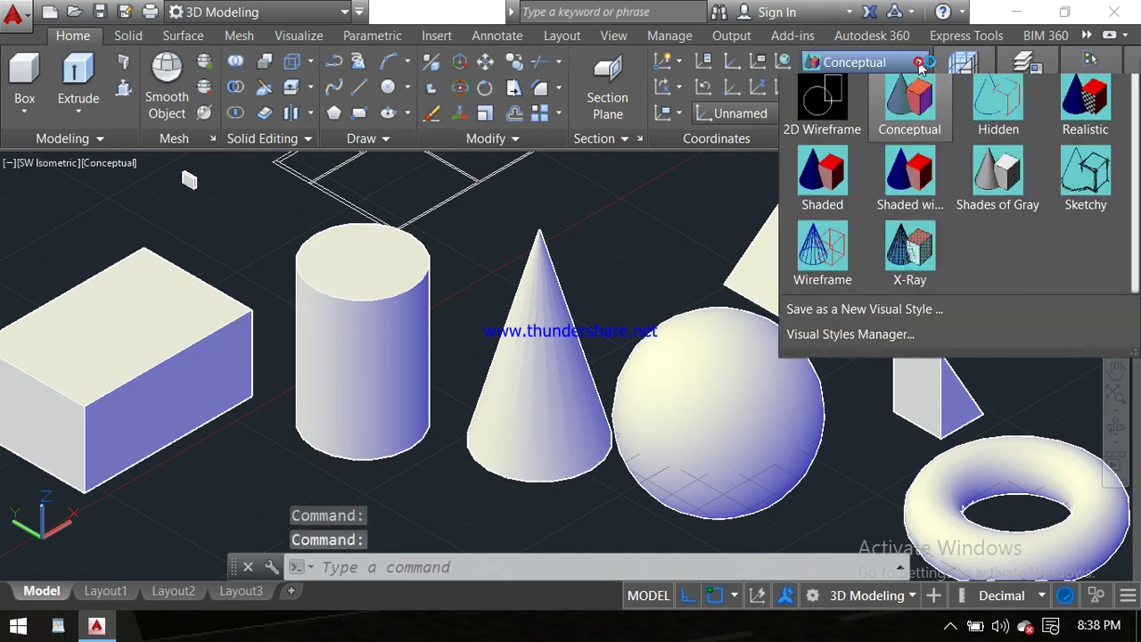
left_click(995, 105)
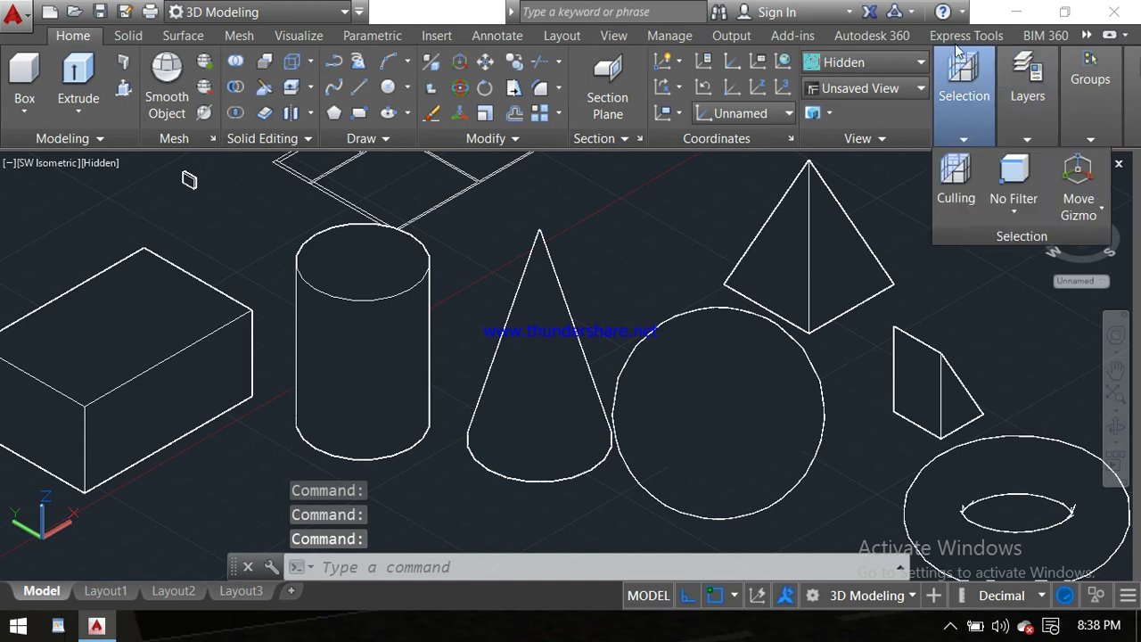
mouse_move(1027, 89)
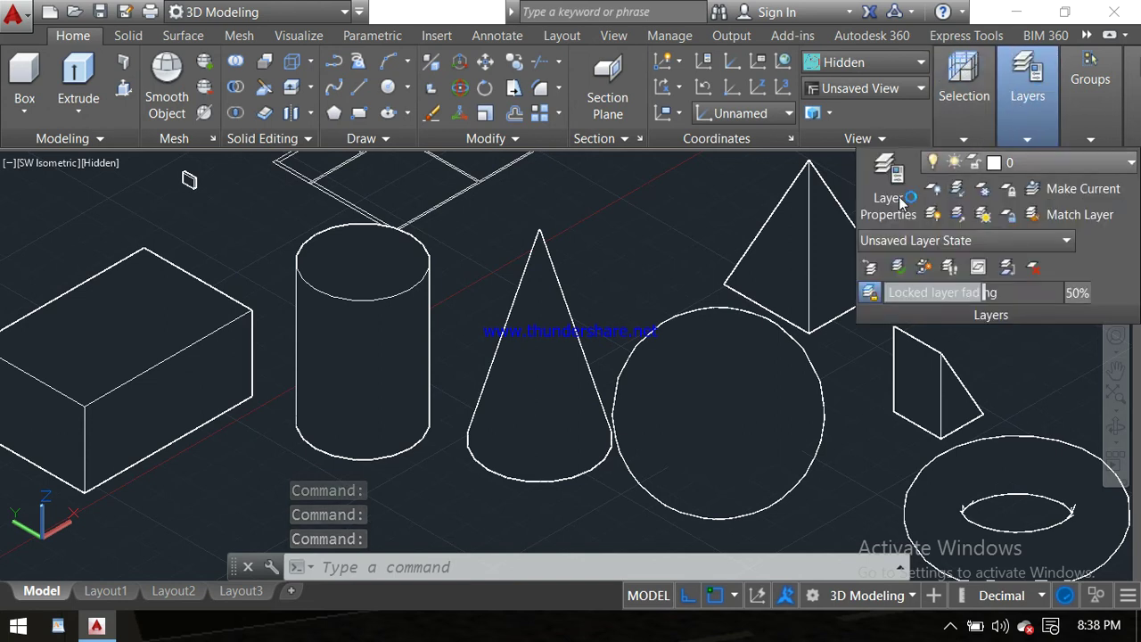
left_click(732, 249)
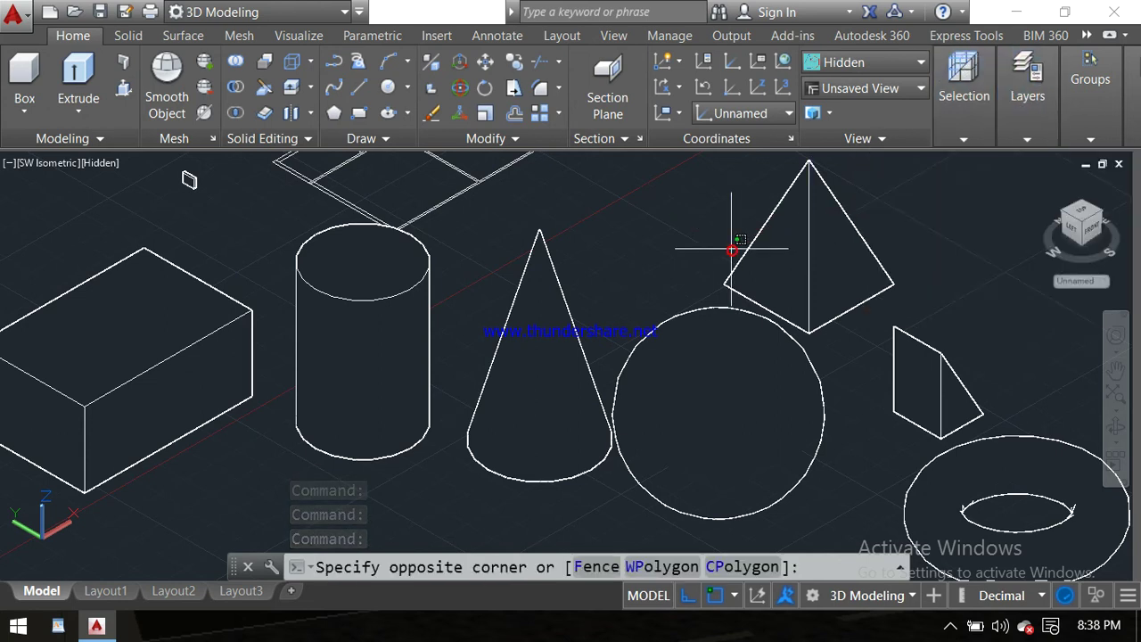
- Try the Shaded style, then settle on the Shades of Gray visual style
left_click(918, 63)
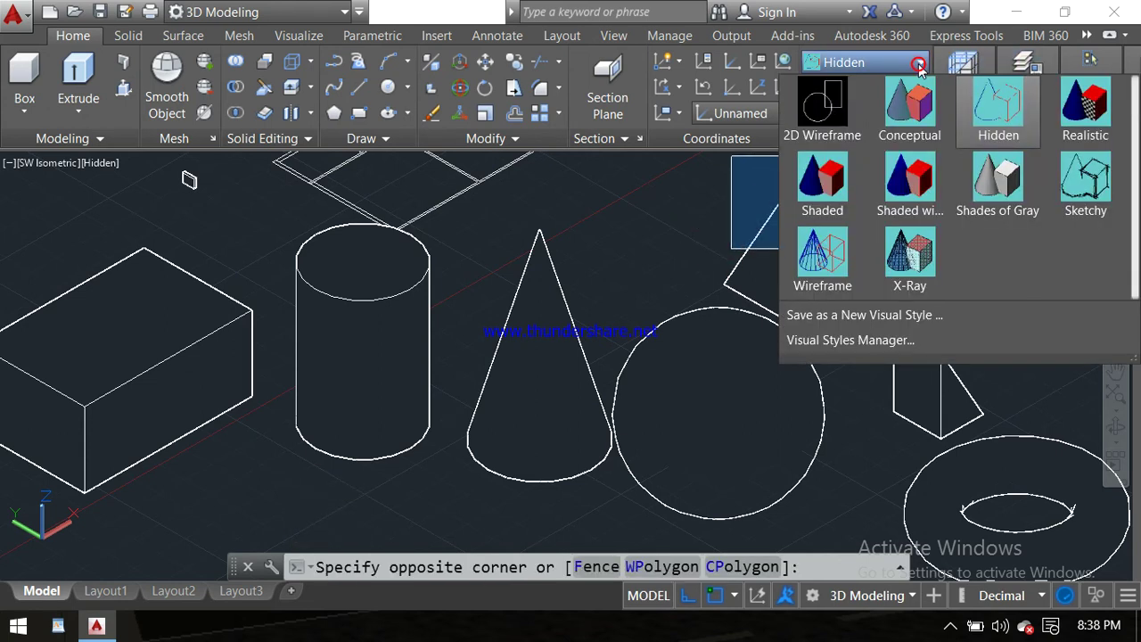
left_click(821, 187)
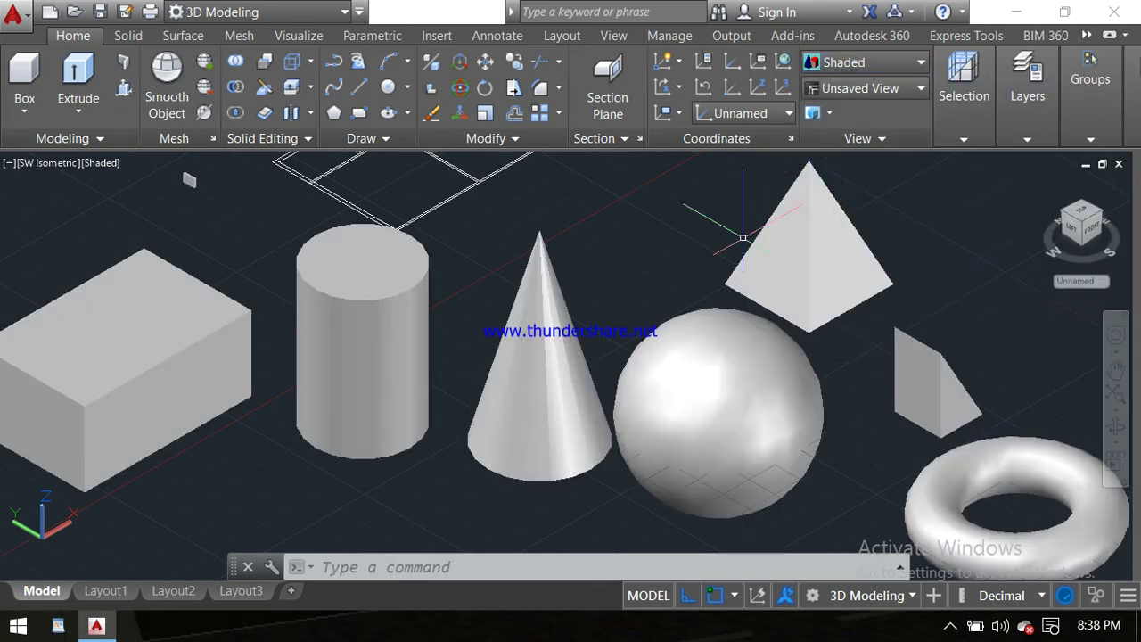
left_click(905, 62)
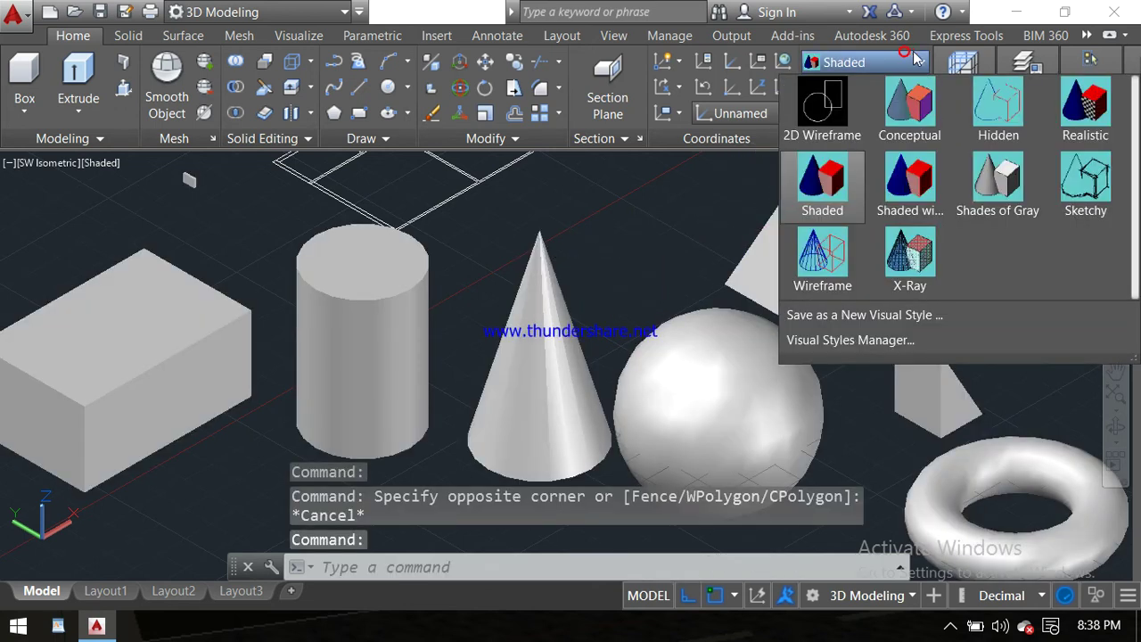
left_click(992, 179)
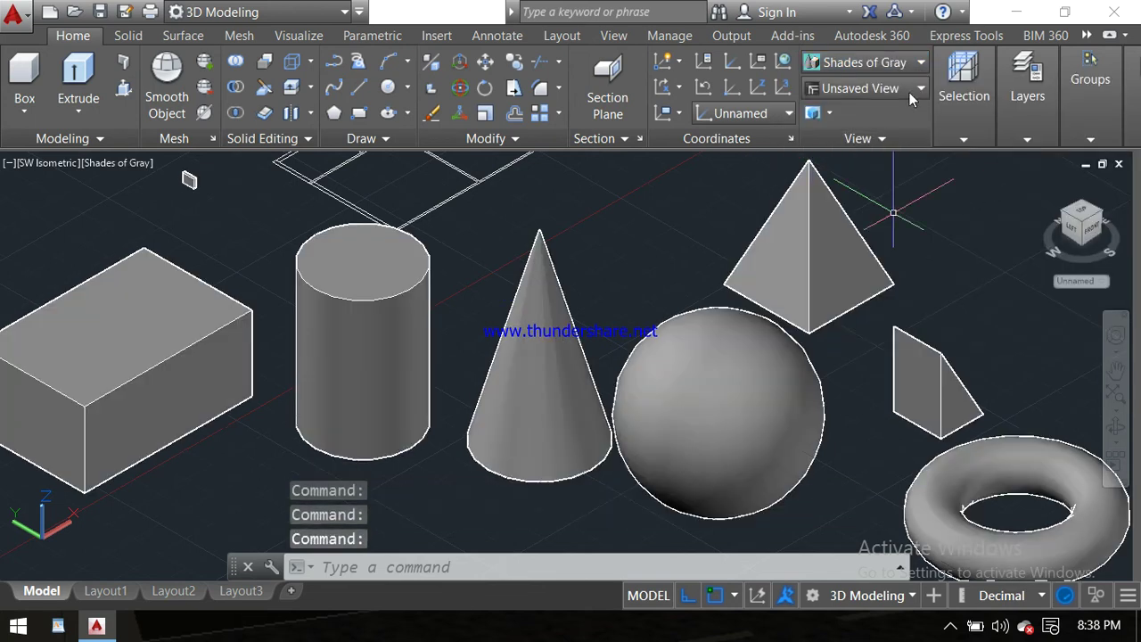
- Preview the solids in the Sketchy and then Wireframe visual styles
left_click(917, 63)
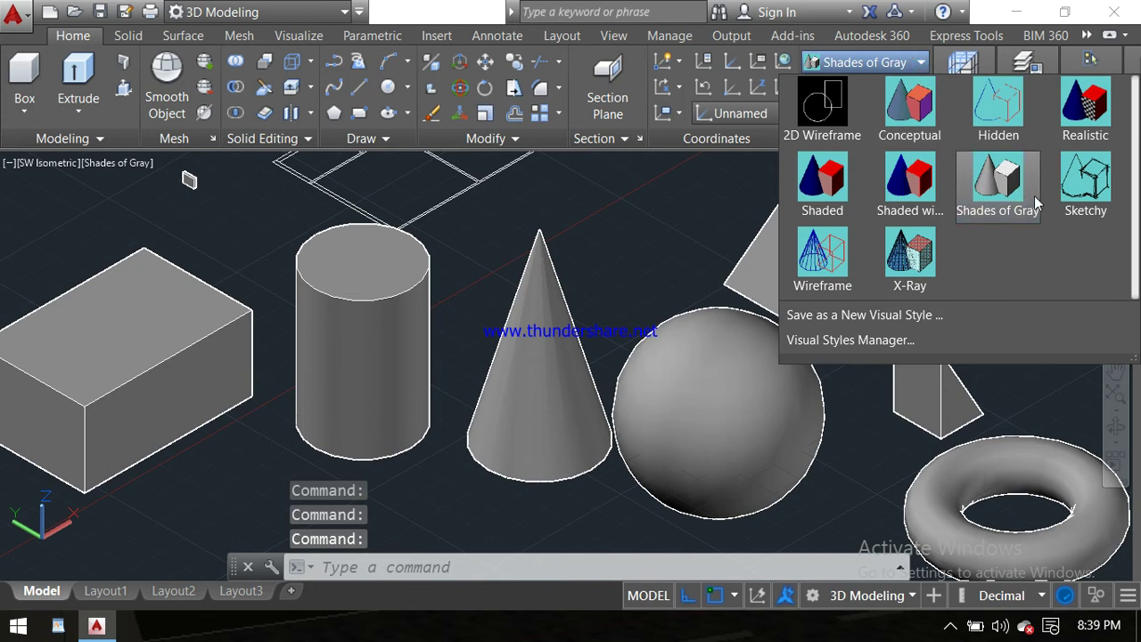
left_click(1086, 201)
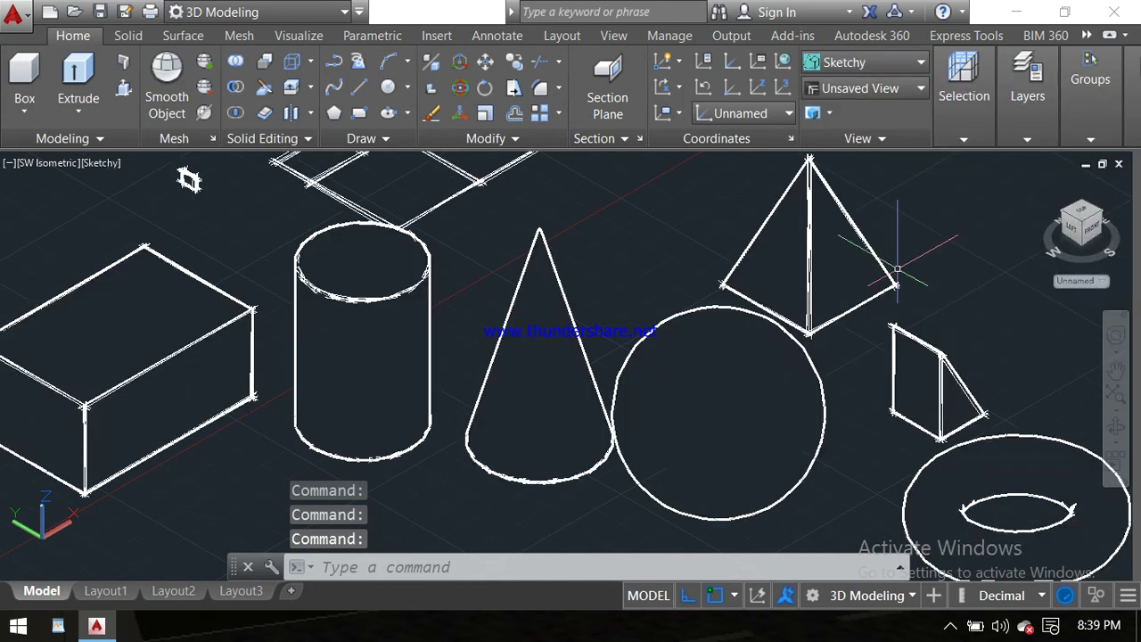
left_click(904, 63)
left_click(822, 269)
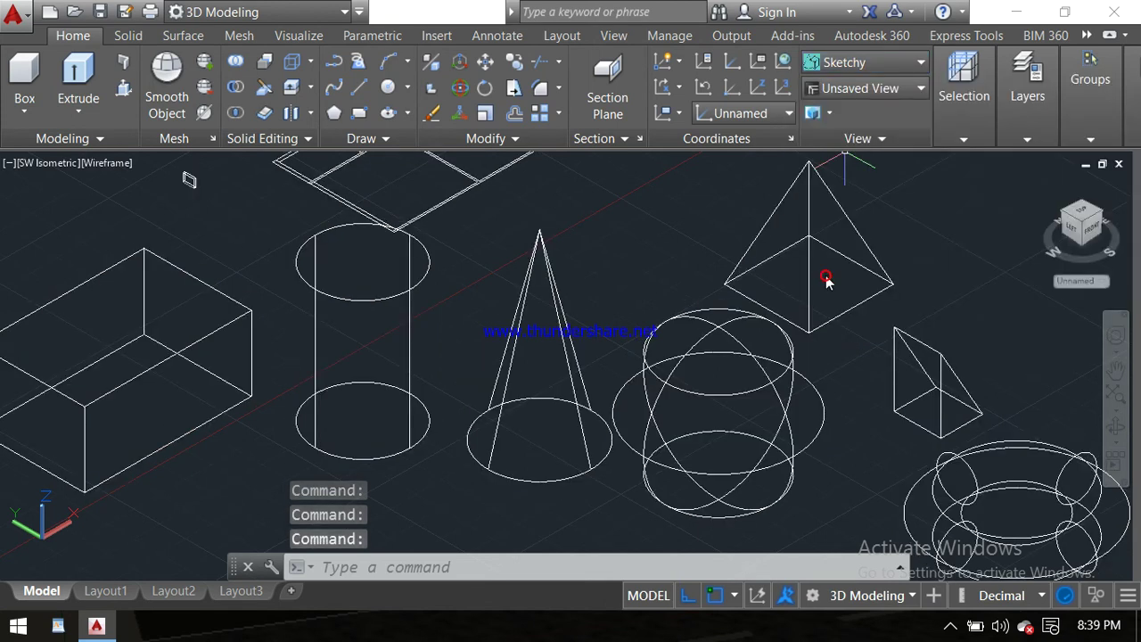
- Preview the X-Ray style, then finish with the solids in the Realistic visual style
left_click(911, 61)
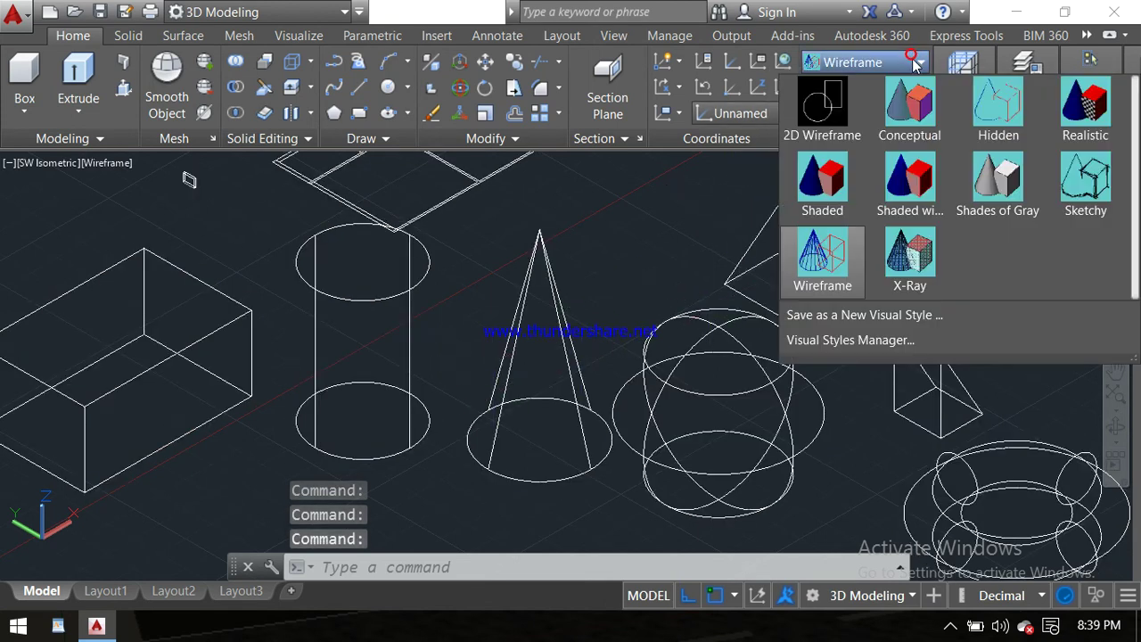
left_click(908, 266)
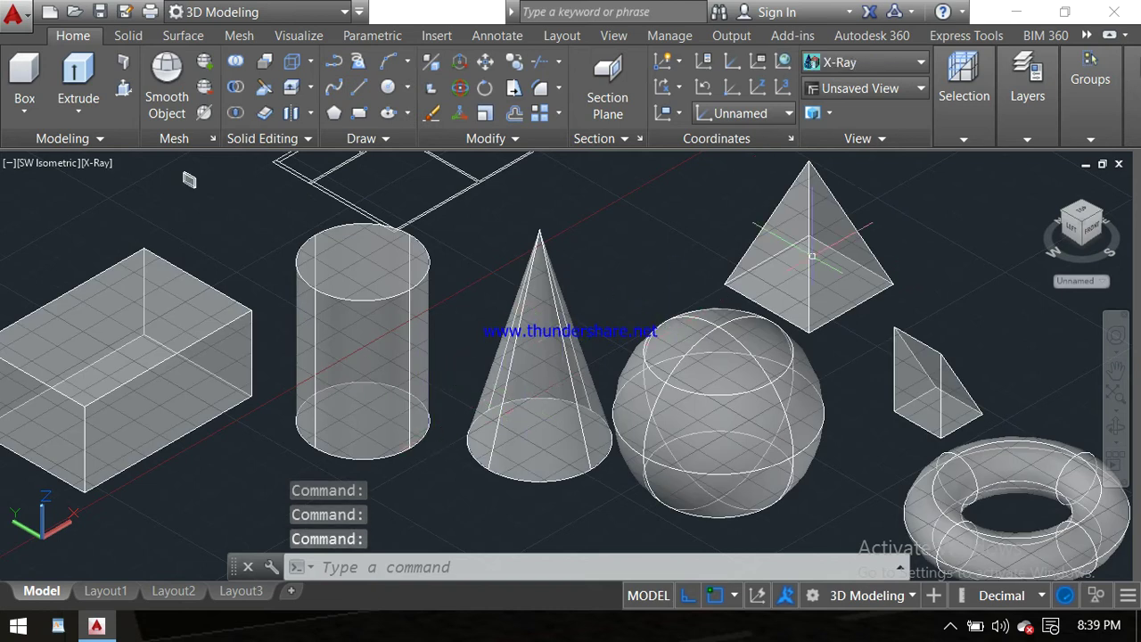
left_click(909, 66)
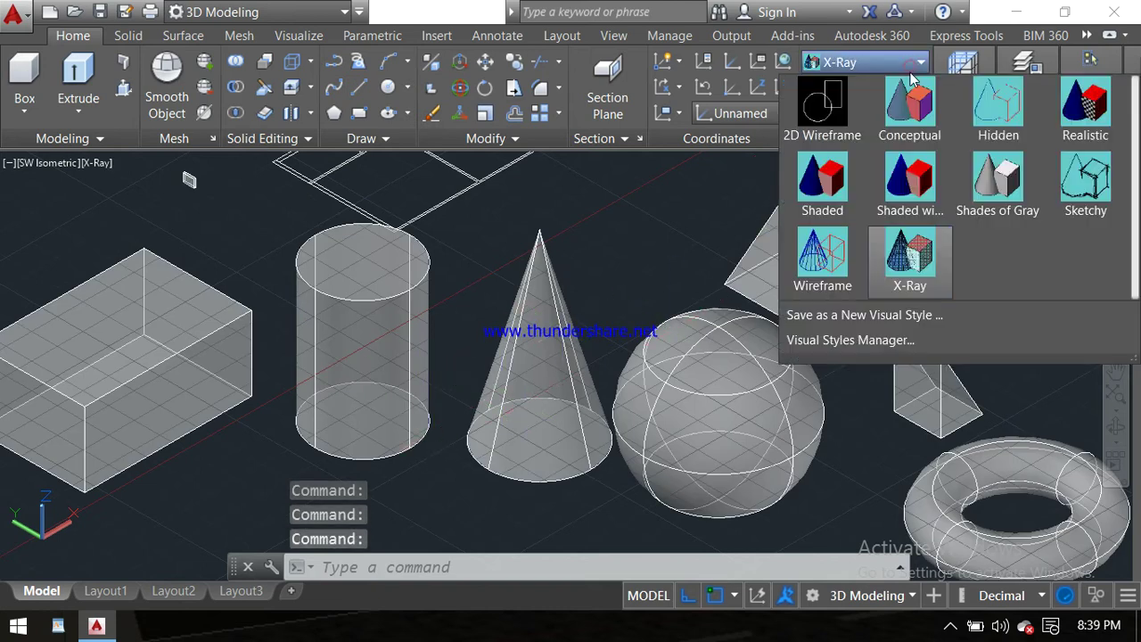
left_click(1094, 115)
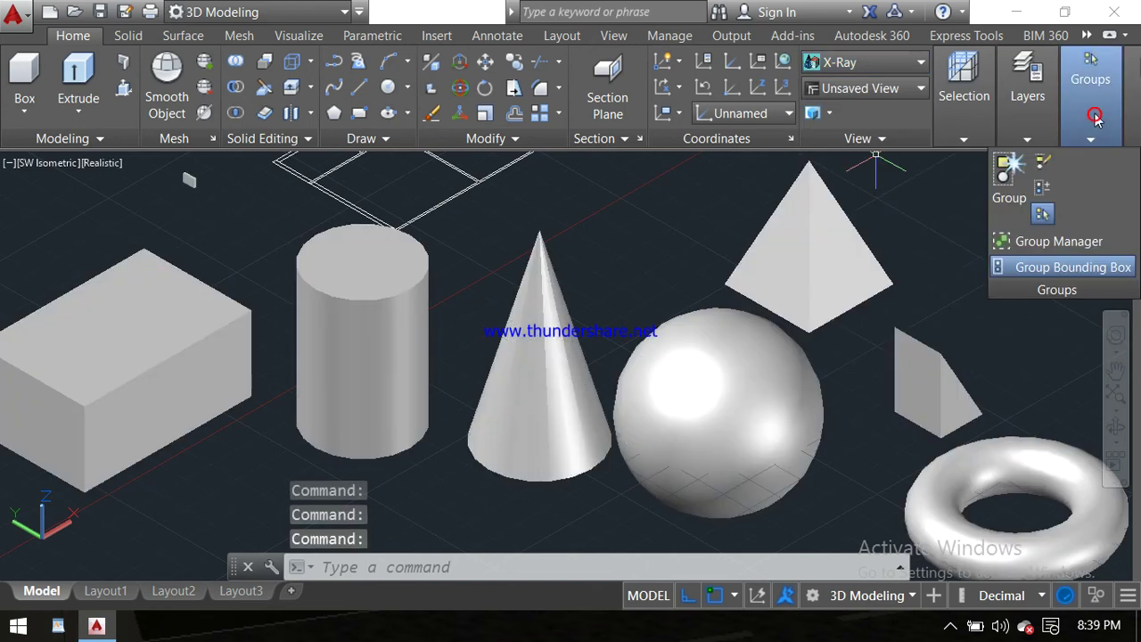
left_click(952, 245)
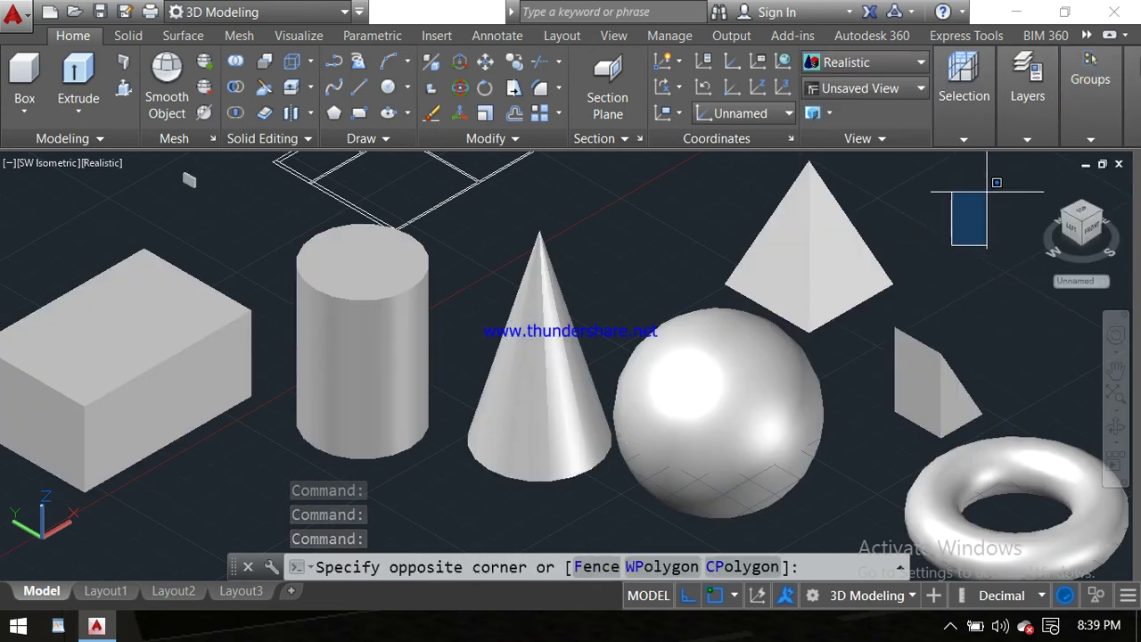
left_click(986, 191)
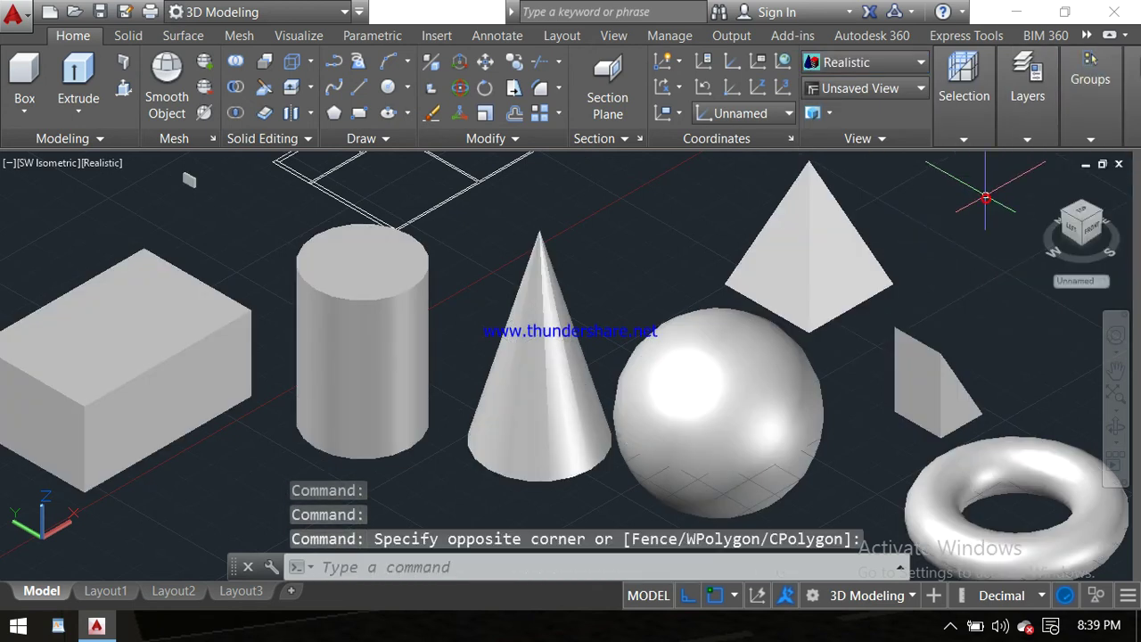
left_click(954, 135)
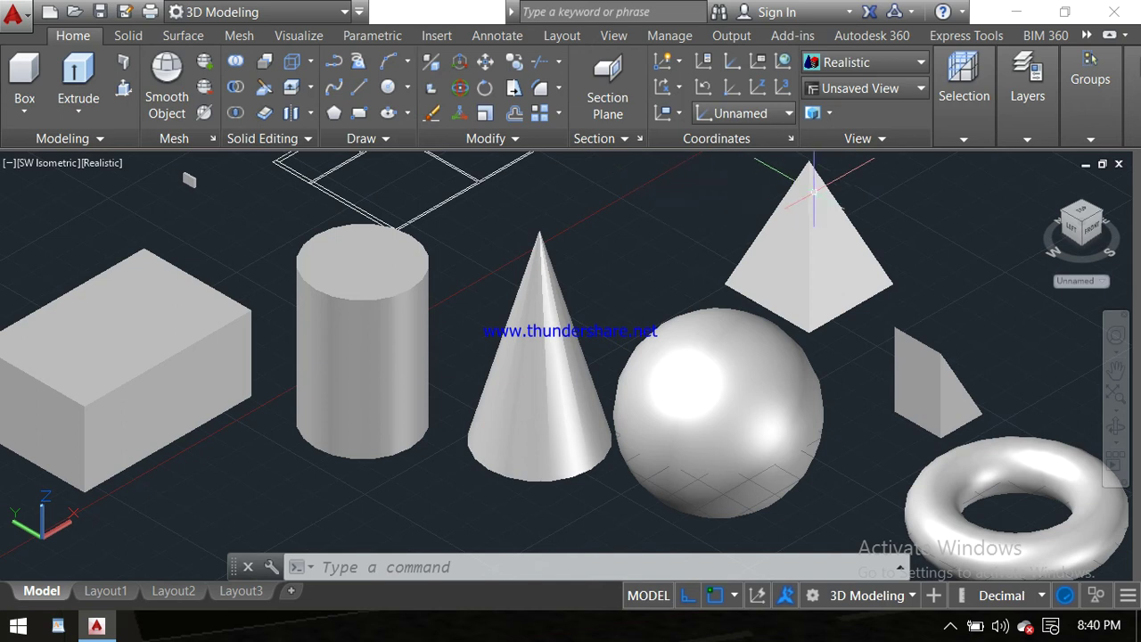
left_click(1030, 100)
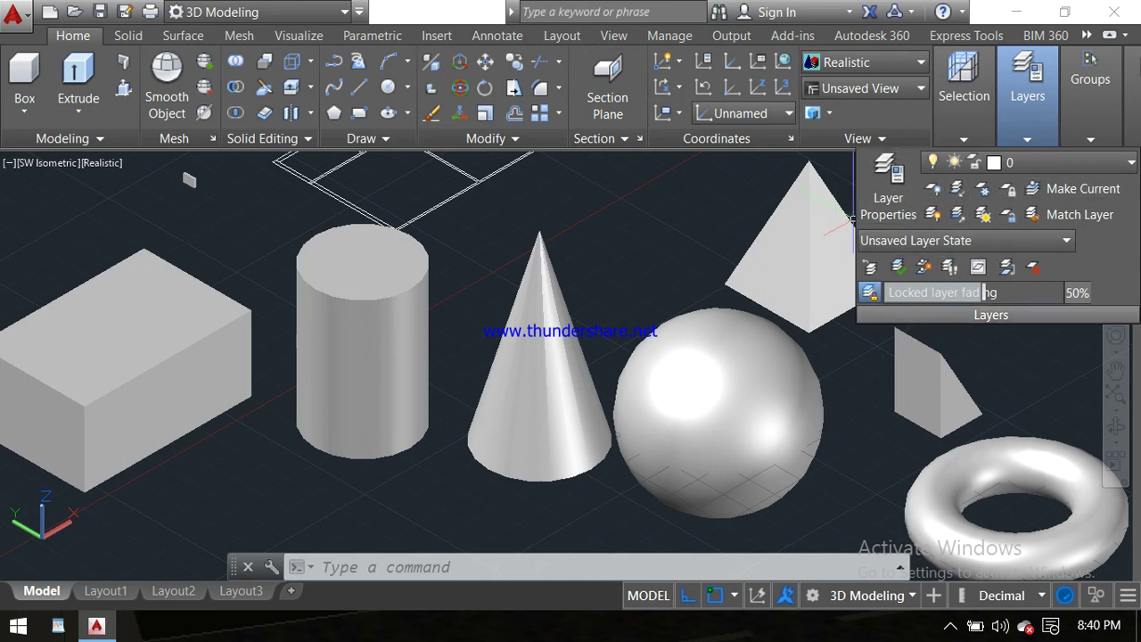
left_click(872, 341)
left_click(866, 332)
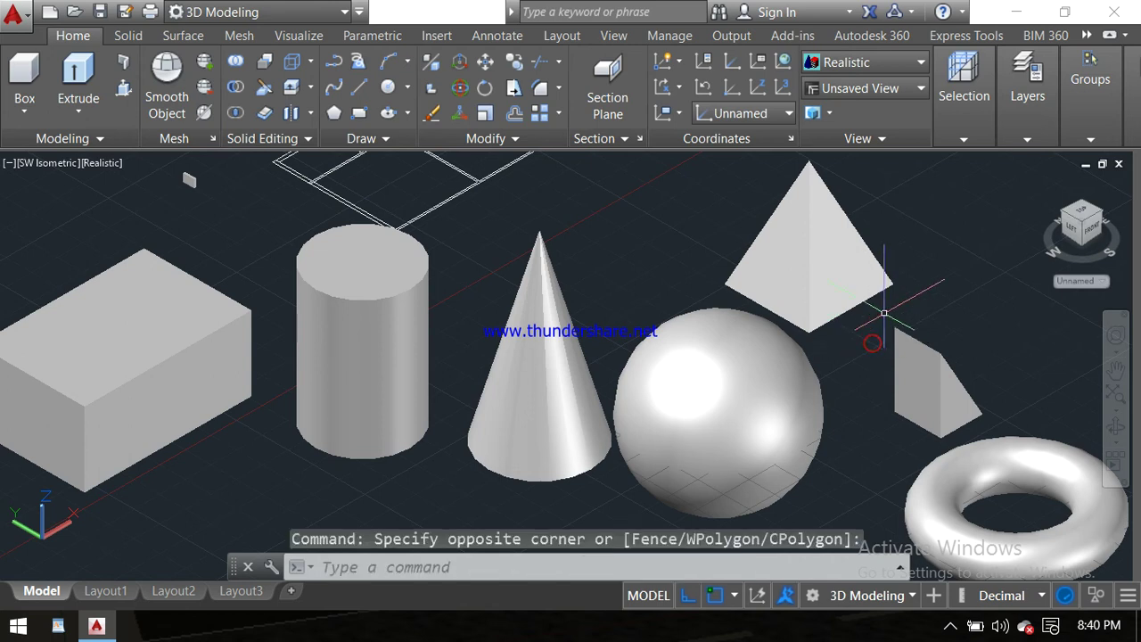
left_click(1083, 103)
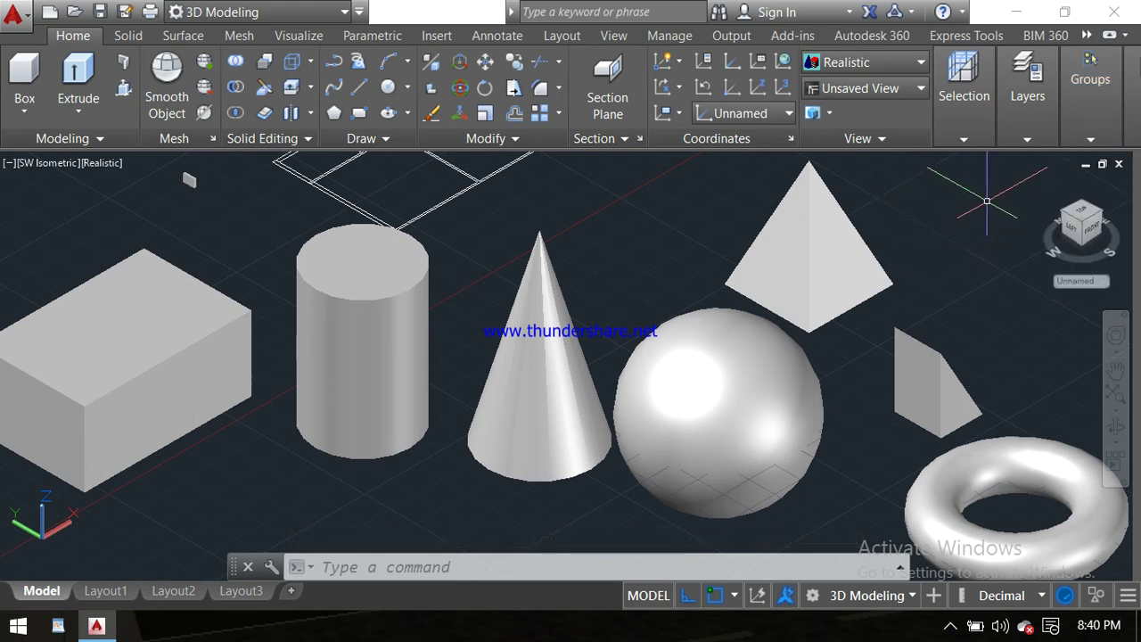
left_click(987, 201)
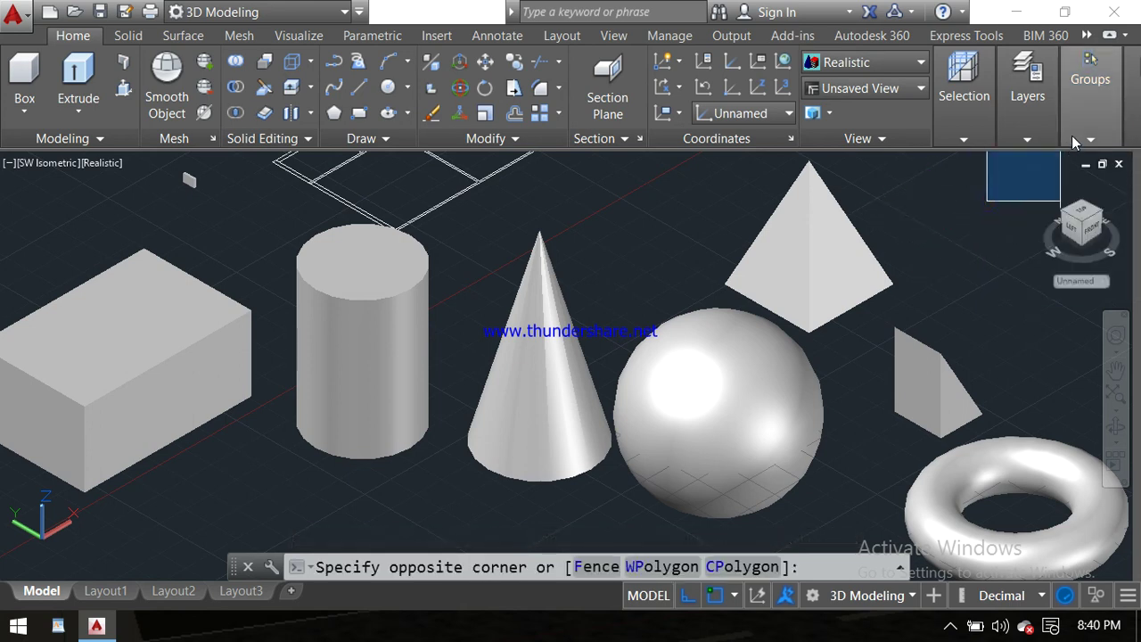
left_click(972, 230)
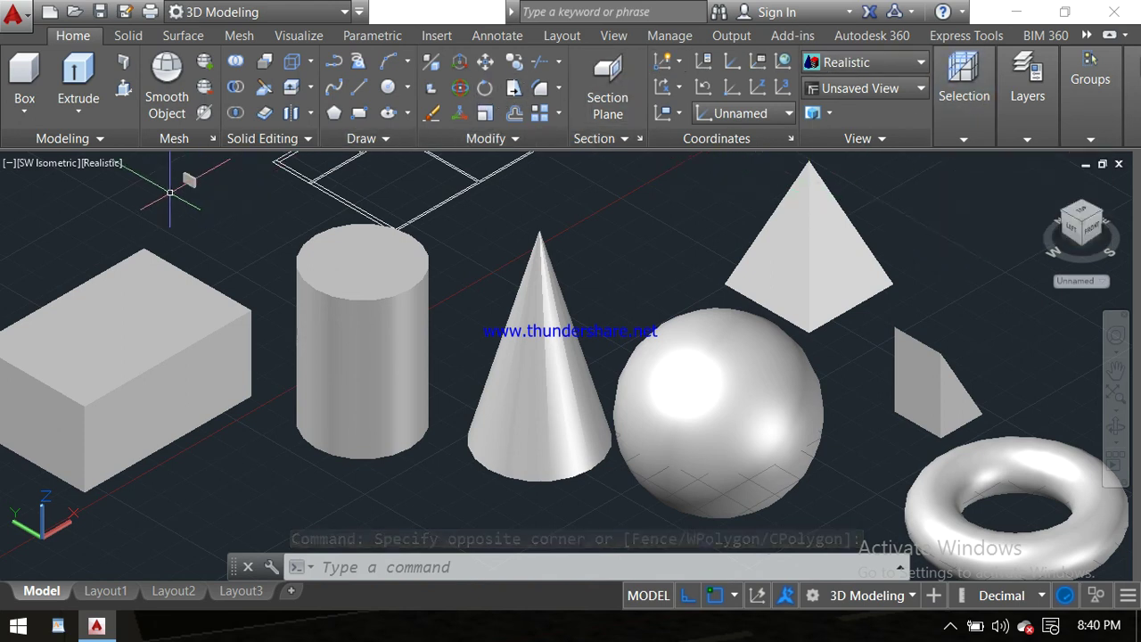
- Browse the Solid, Surface, Mesh, Visualize, Parametric, Insert and Annotate ribbon tabs in turn
left_click(128, 35)
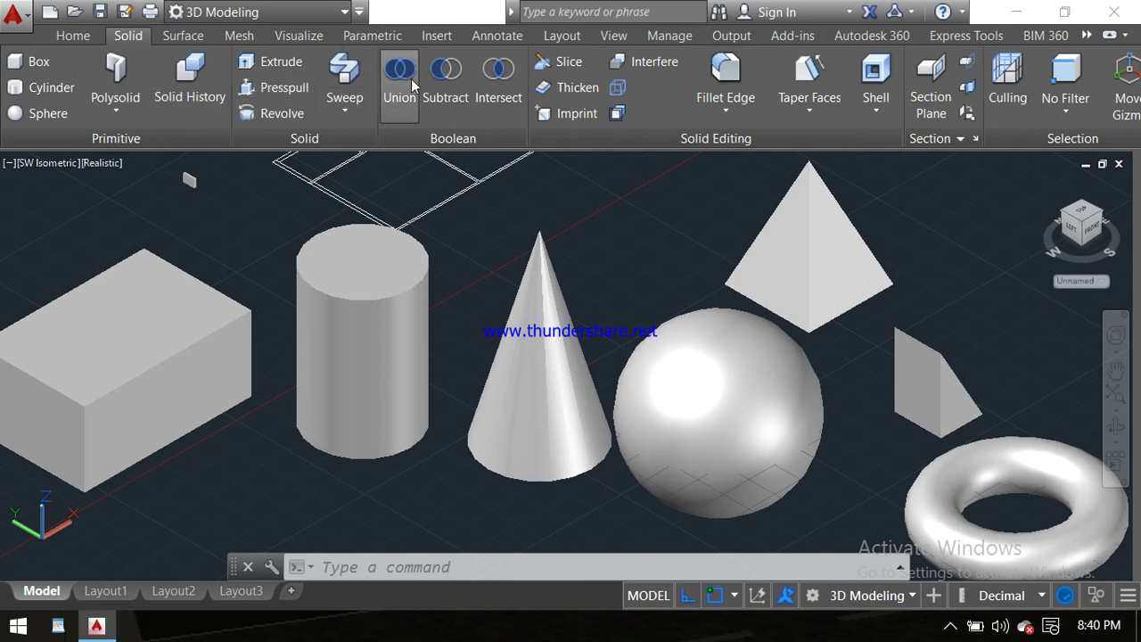
left_click(194, 36)
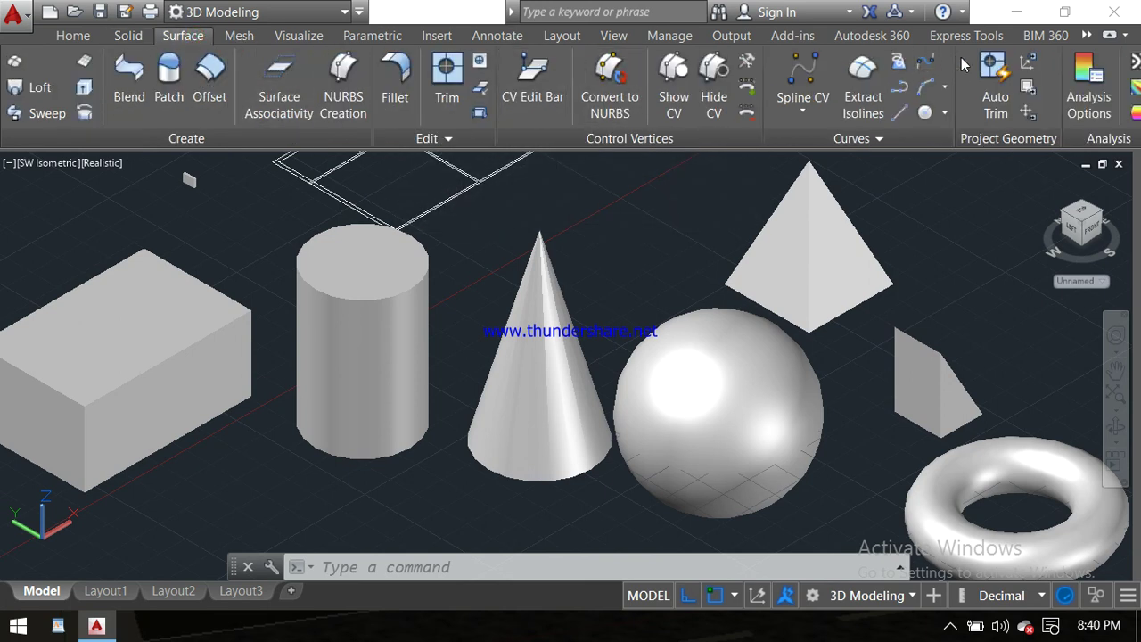
left_click(238, 35)
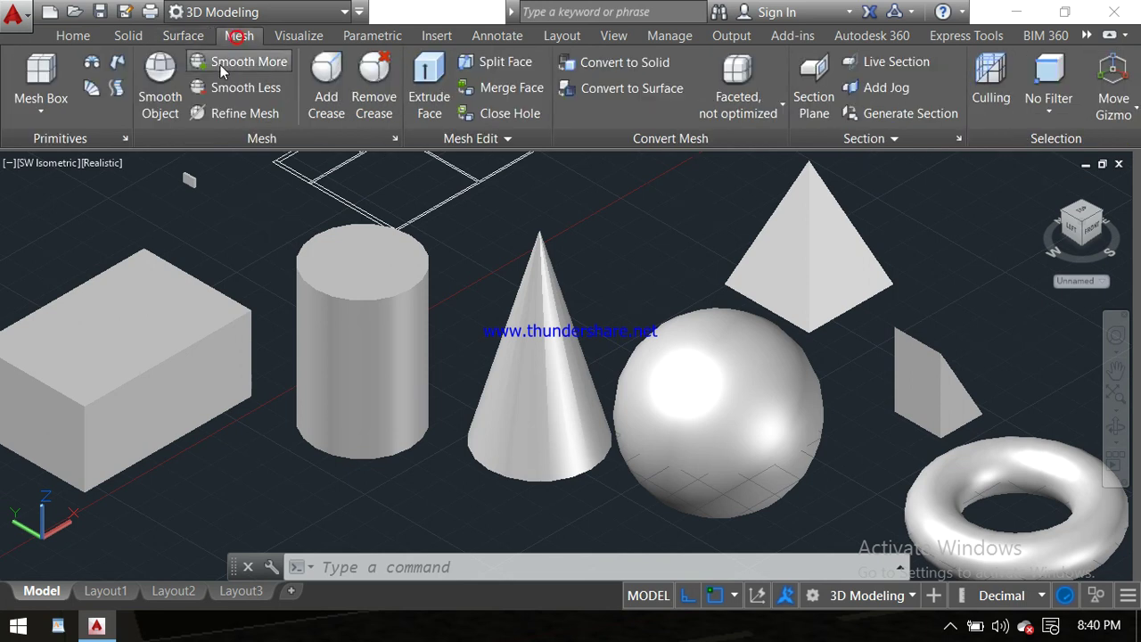
left_click(301, 37)
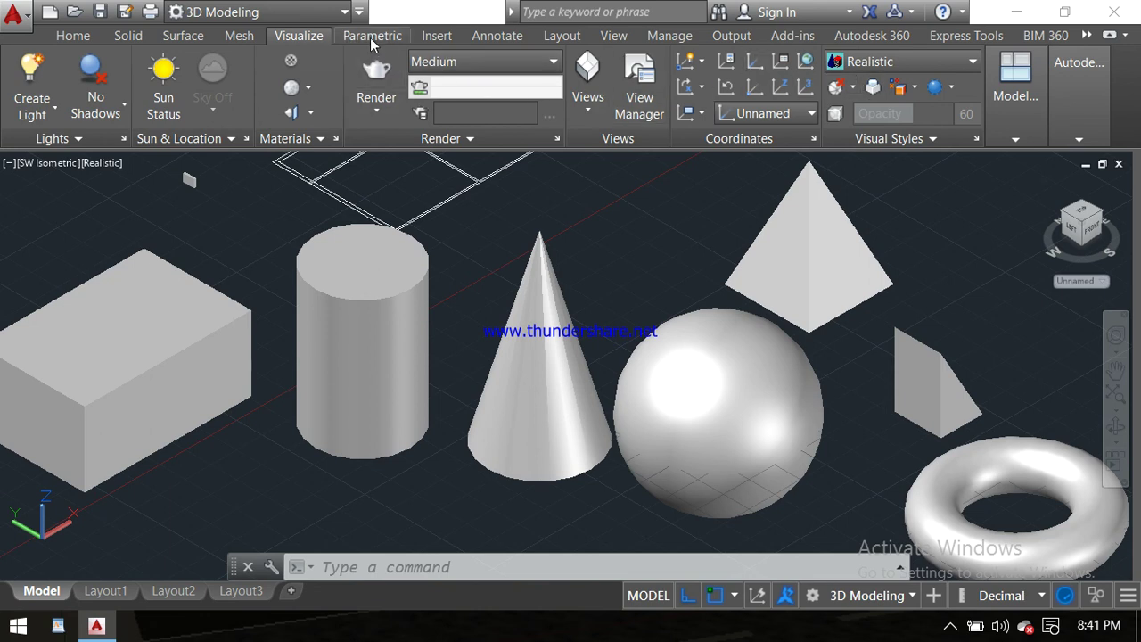
left_click(370, 37)
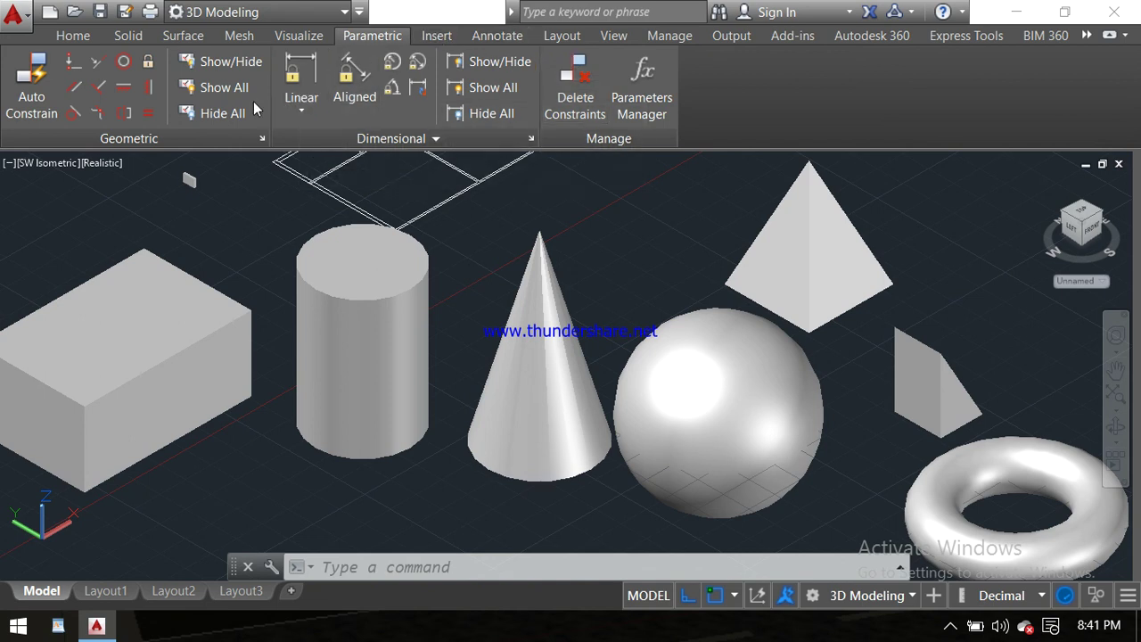
left_click(440, 35)
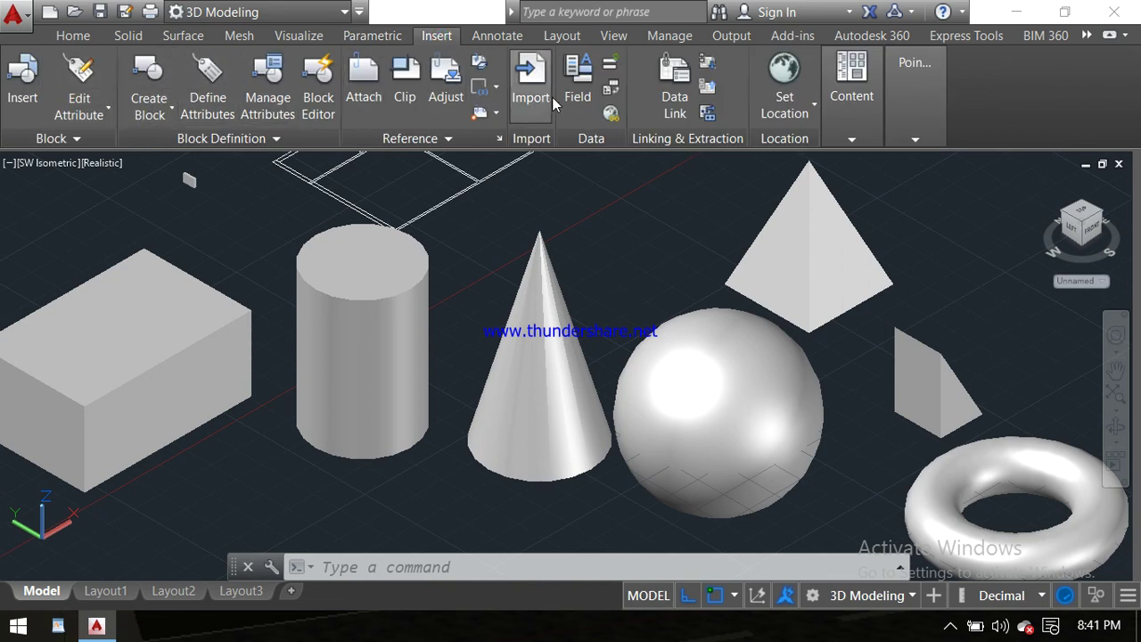
left_click(501, 39)
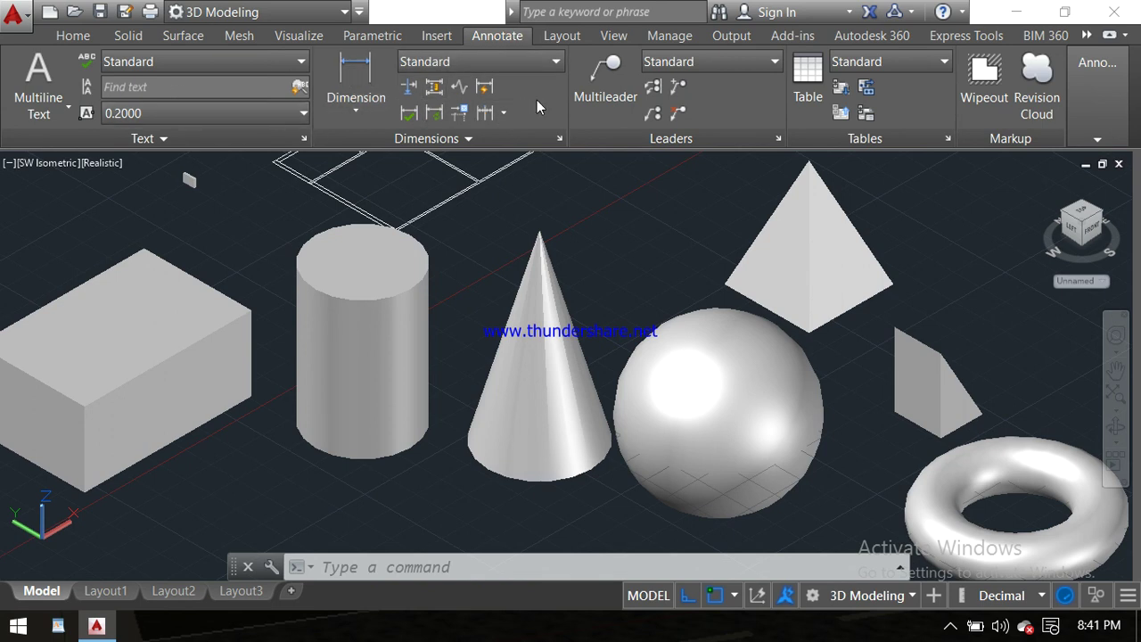
- Browse the Layout, View, Manage and Output ribbon tabs, then return to Home
left_click(562, 38)
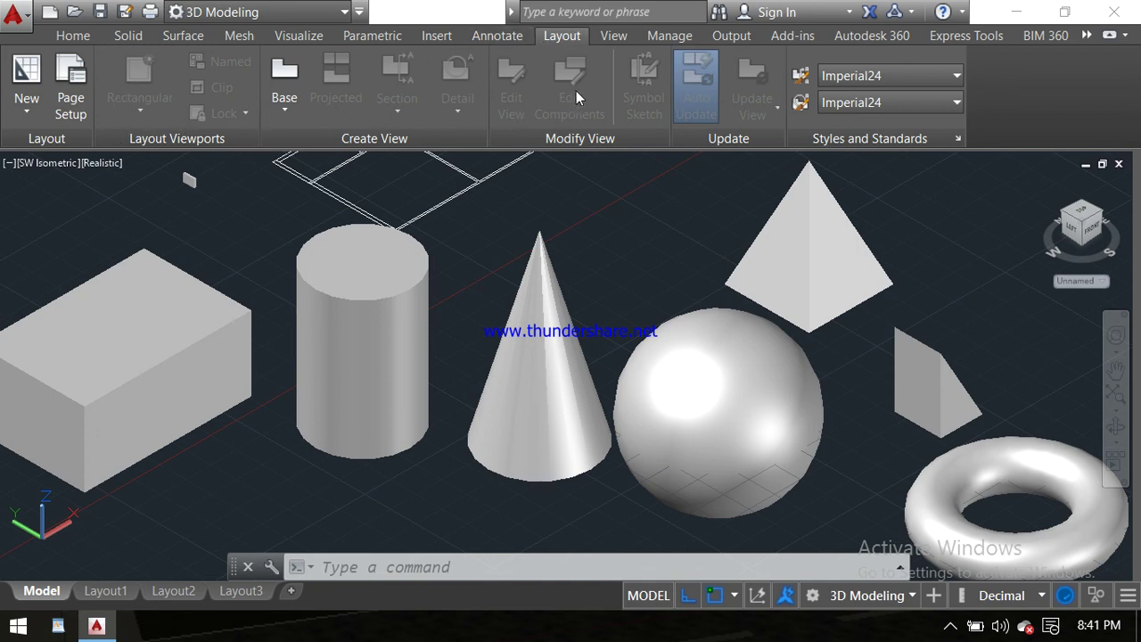
left_click(613, 39)
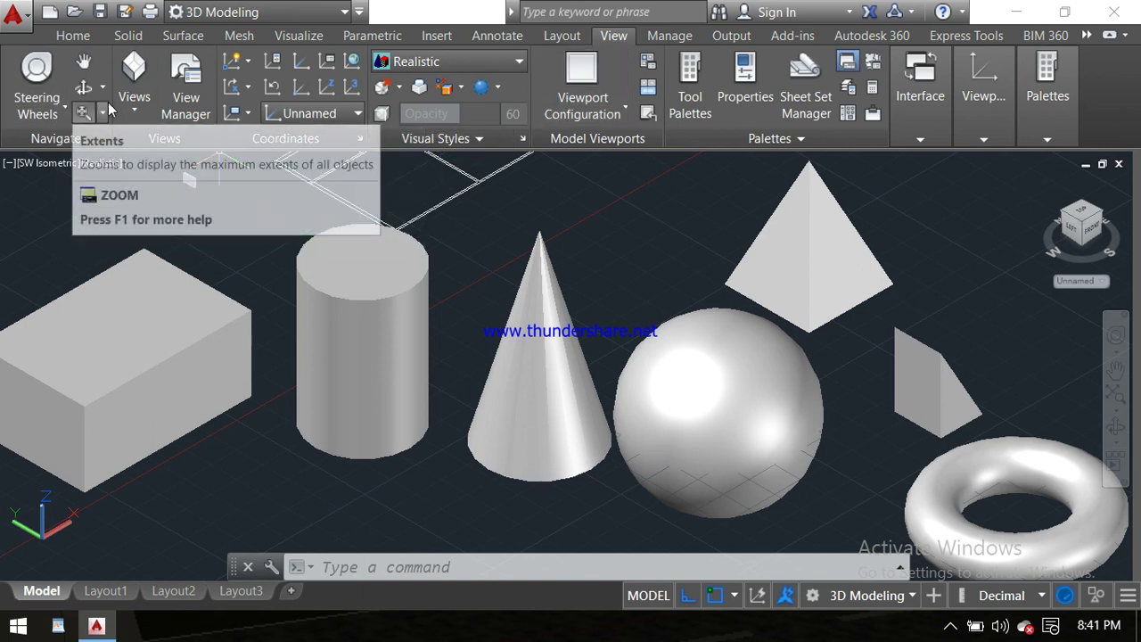
left_click(681, 35)
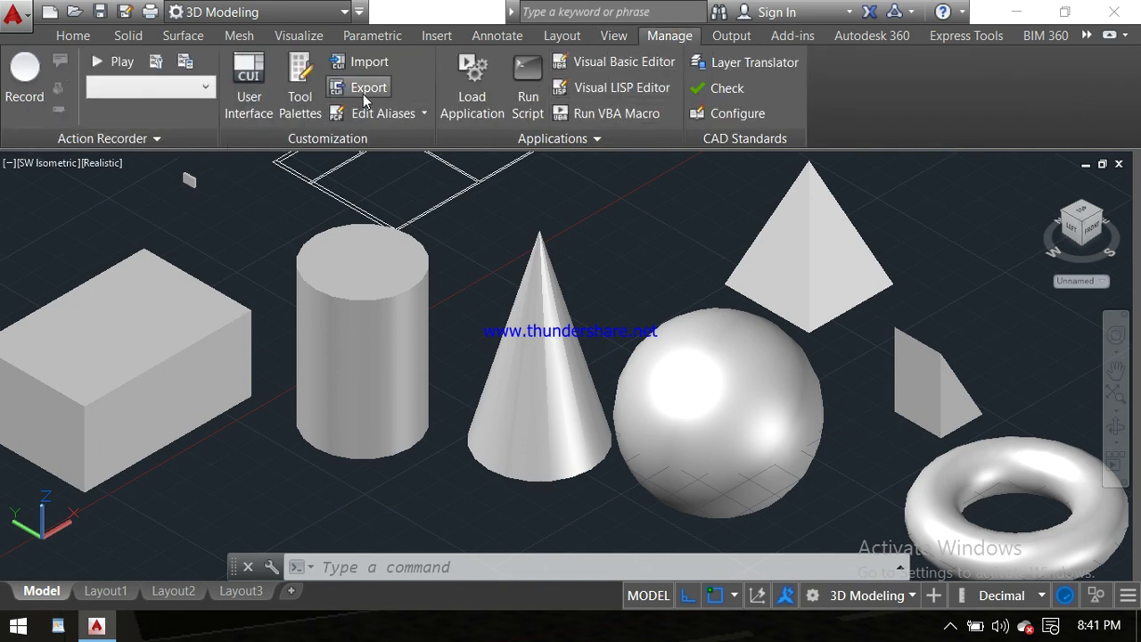
left_click(757, 40)
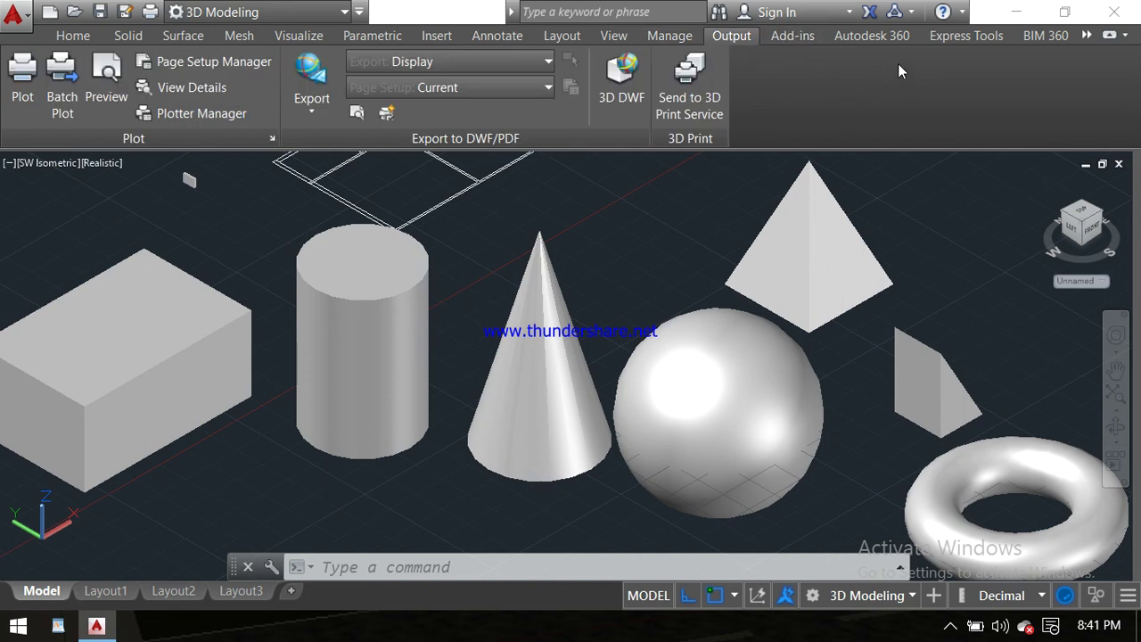
left_click(79, 40)
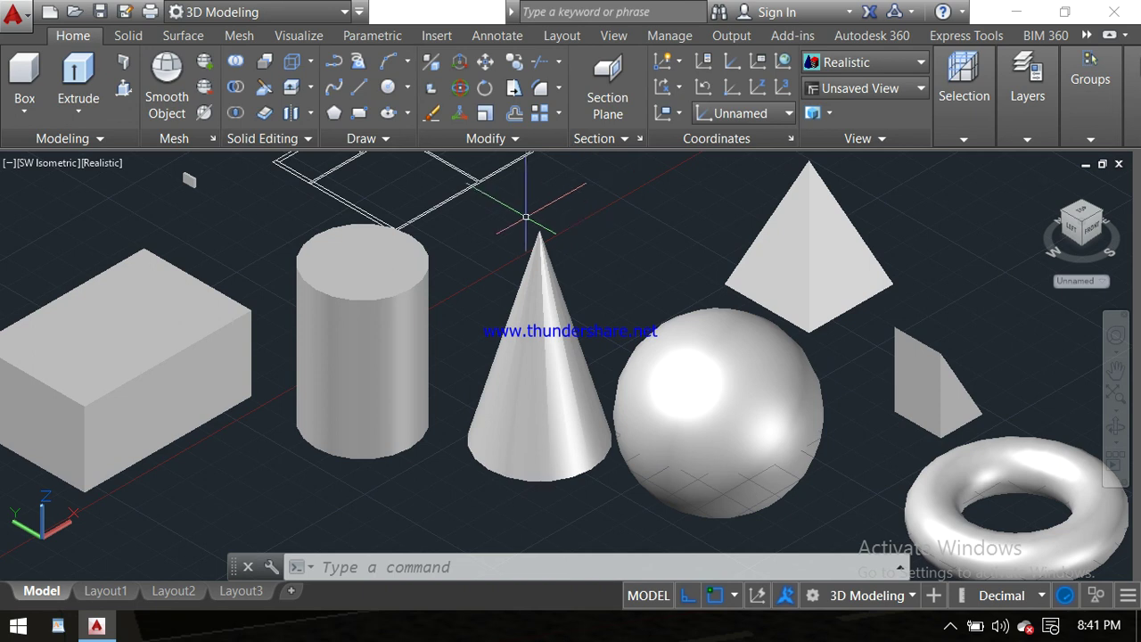
- Zoom out and pan slightly so all seven solids are in view
scroll(527, 209, "up", 2)
middle_click_drag(563, 220, 571, 242)
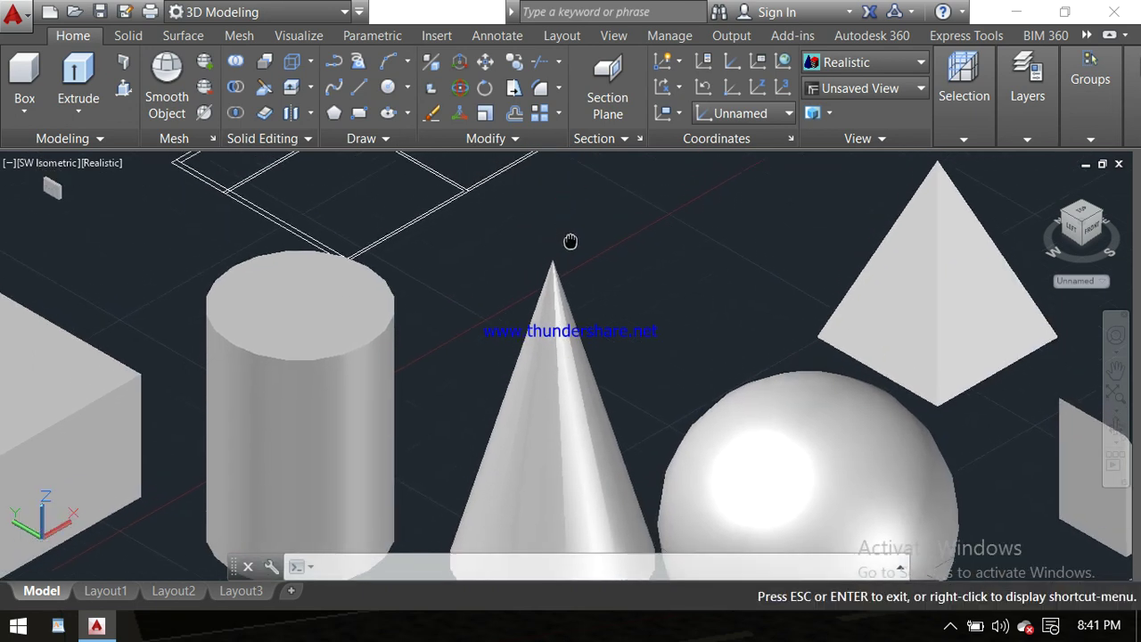
scroll(571, 229, "down", 3)
left_click_drag(623, 226, 586, 214)
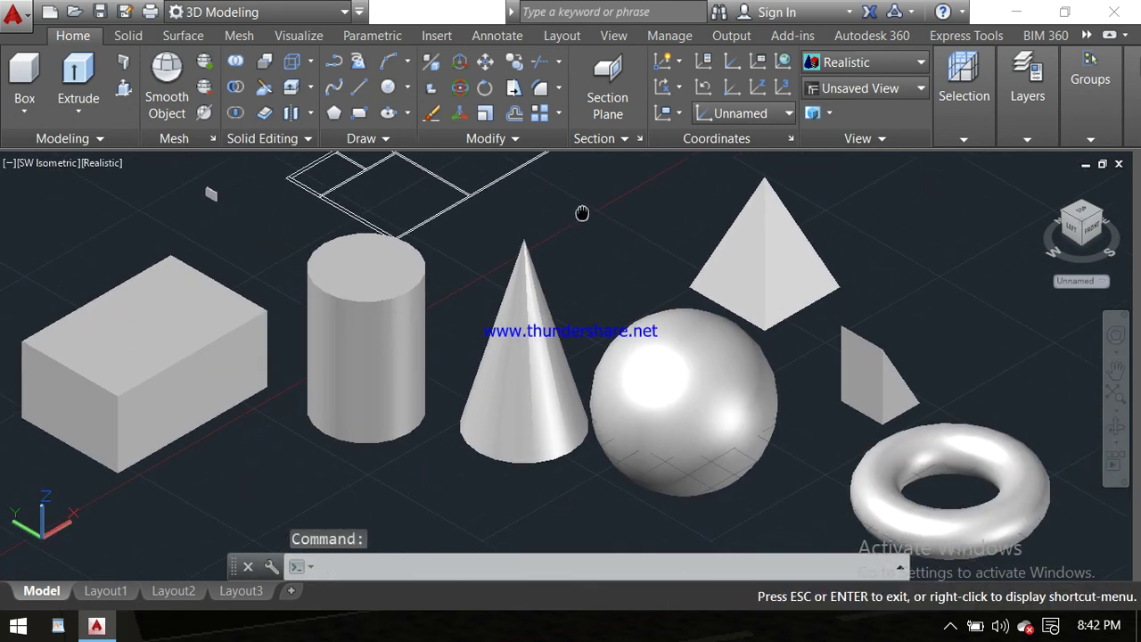
key("Escape")
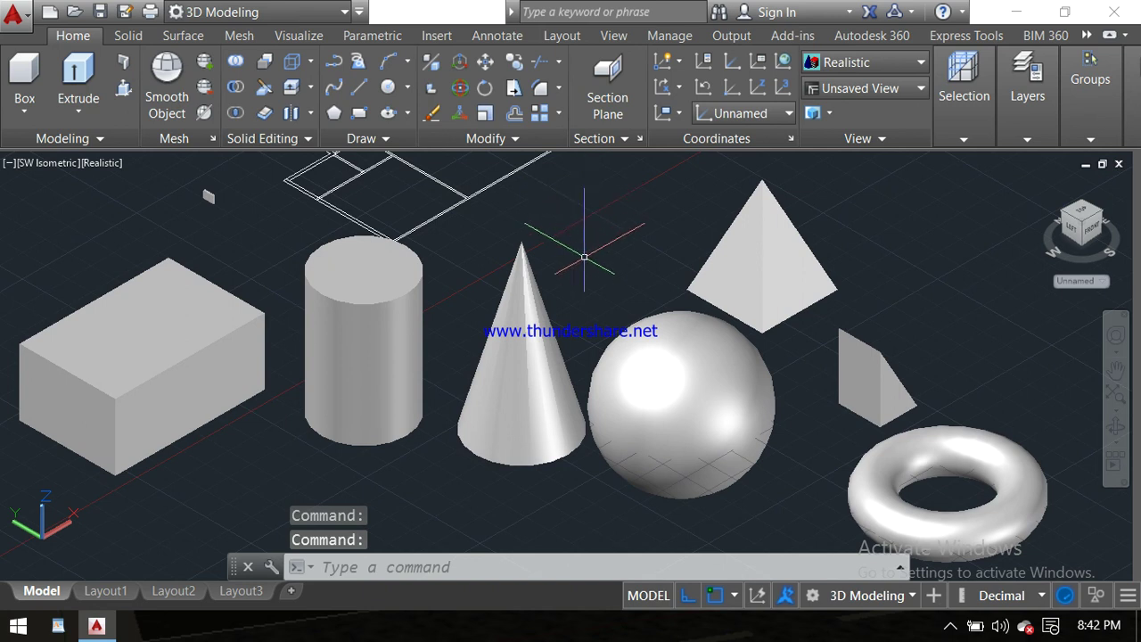
- Frame the cylinder, cone, sphere and pyramid to fill the view, then show hidden tray icons
middle_click_drag(588, 268, 605, 245)
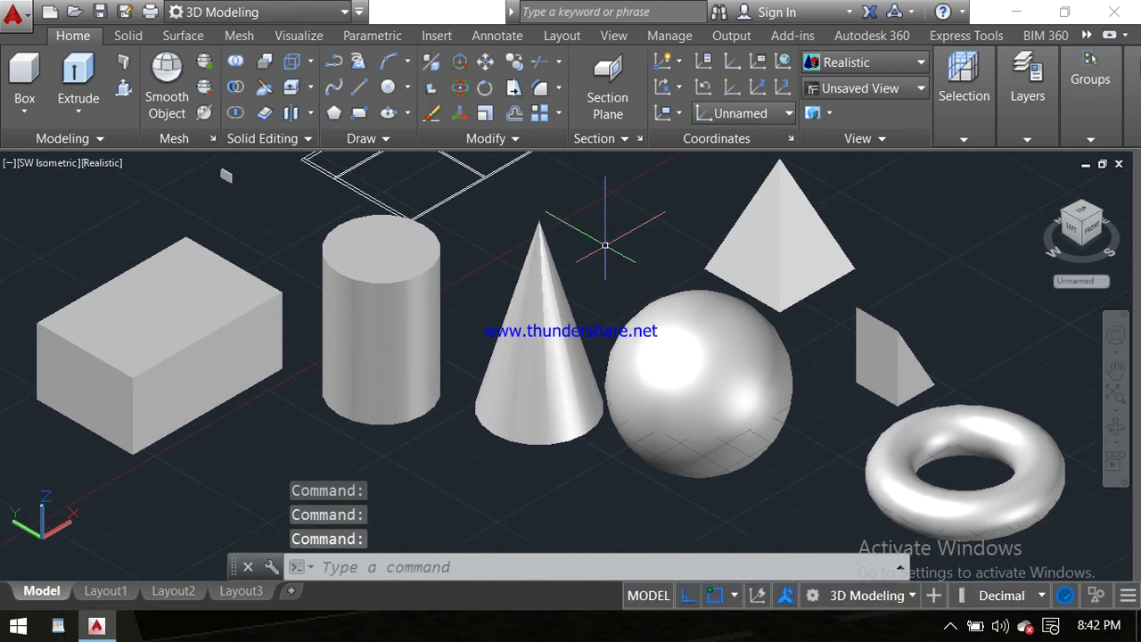
scroll(582, 265, "up", 2)
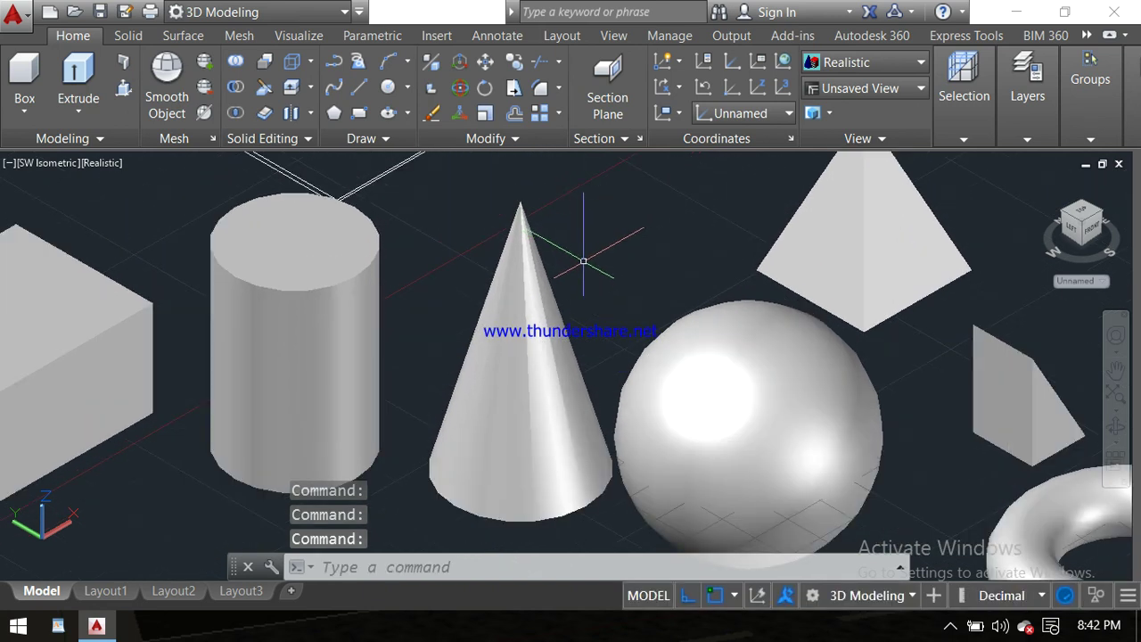
scroll(584, 257, "down", 3)
scroll(600, 262, "up", 3)
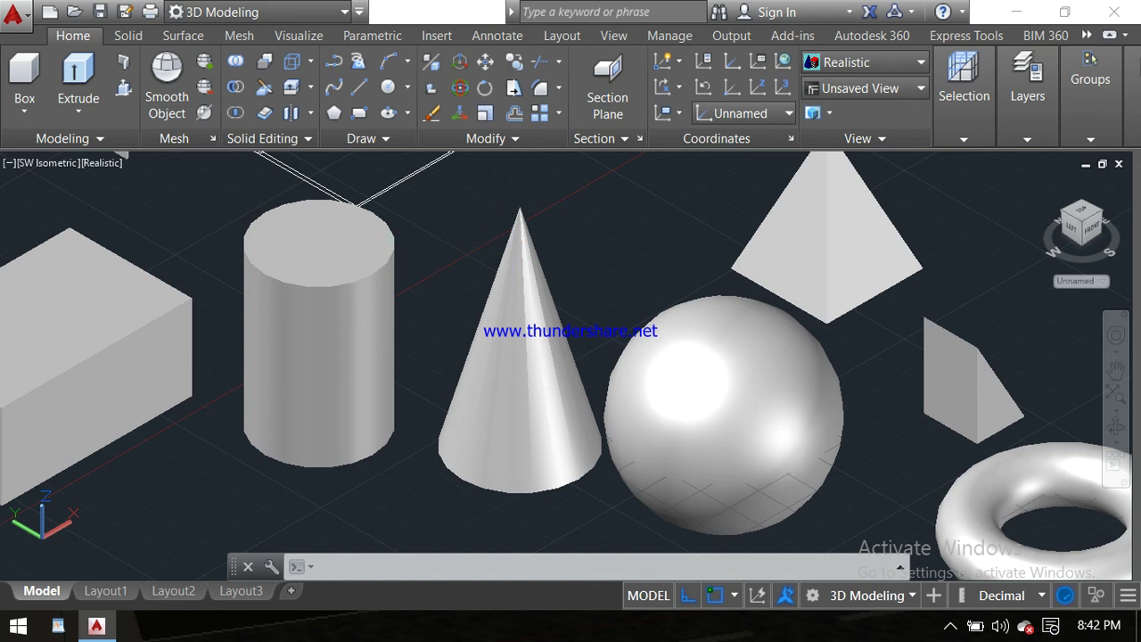
middle_click_drag(448, 272, 427, 252)
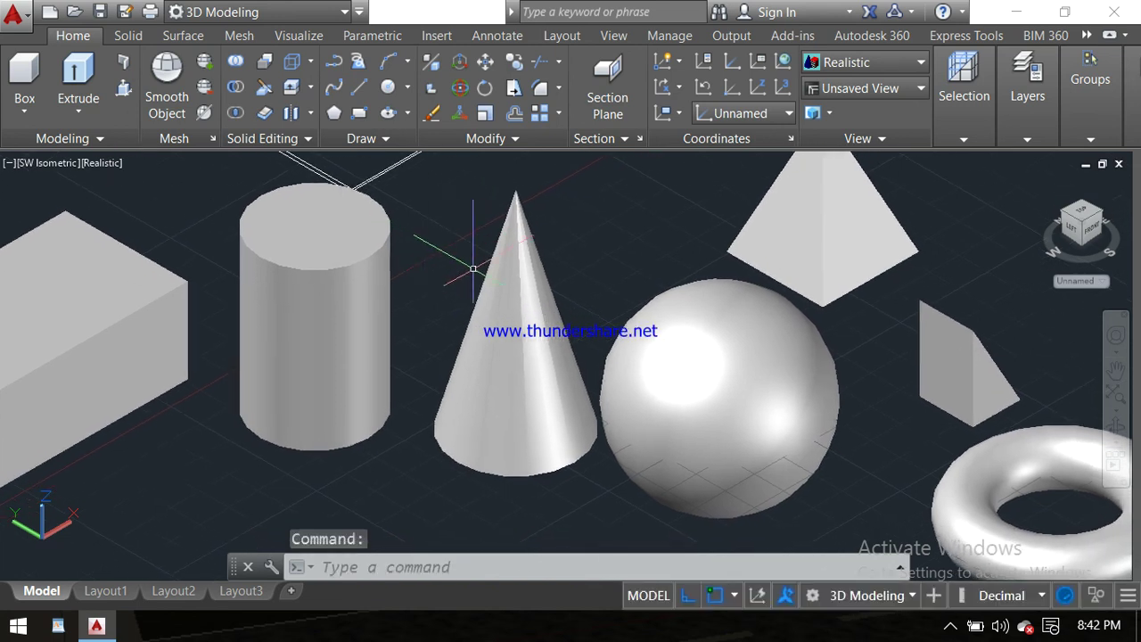
left_click(949, 624)
left_click(950, 592)
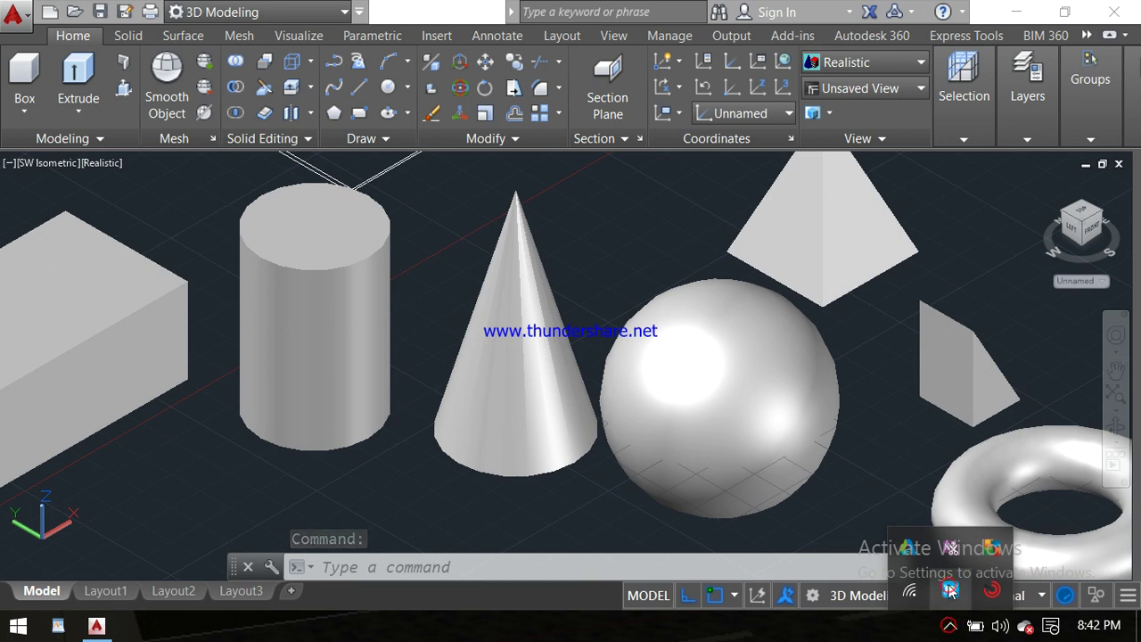